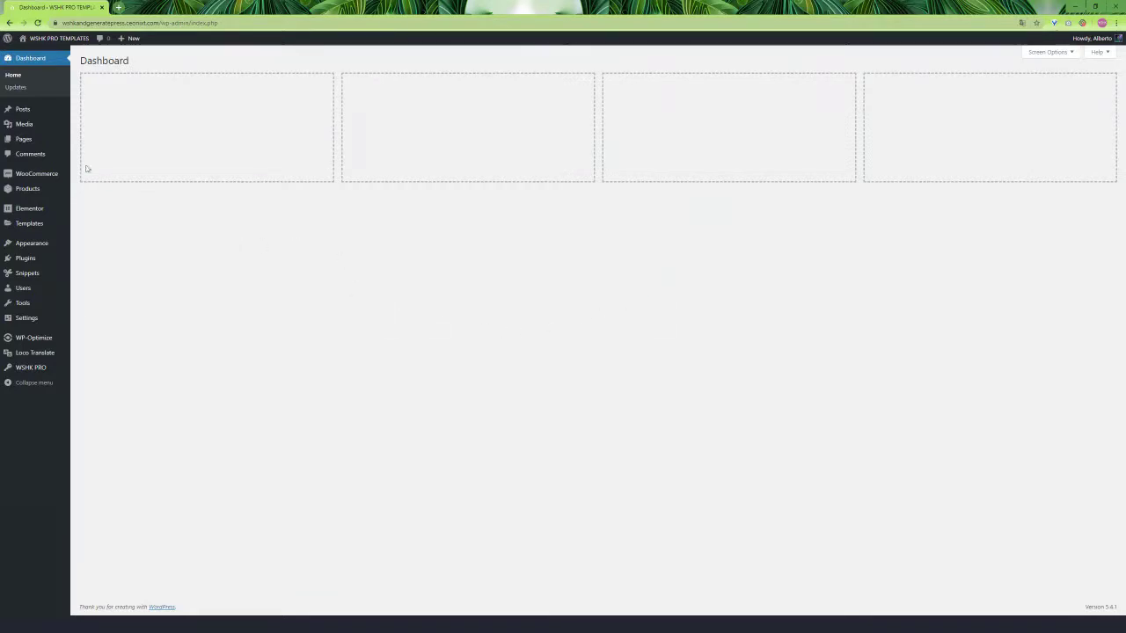
- Create a page titled "custom tabs page" with the Content (no sidebars) layout and publish it
{"action": "mouse_move", "coordinate": [35, 143]}
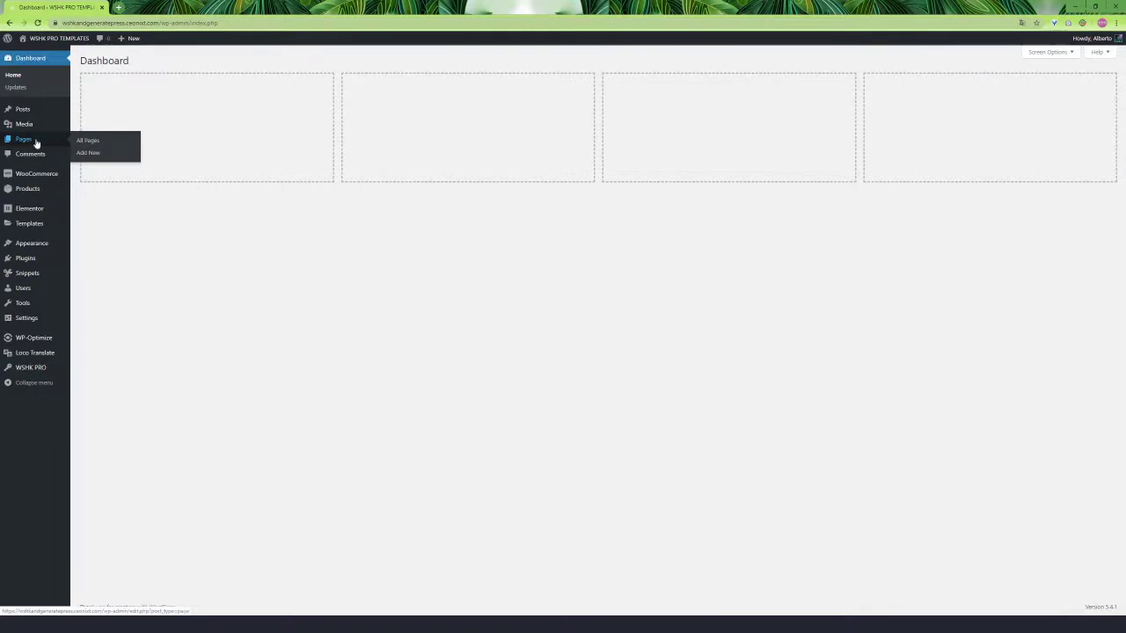
{"action": "left_click", "coordinate": [91, 153]}
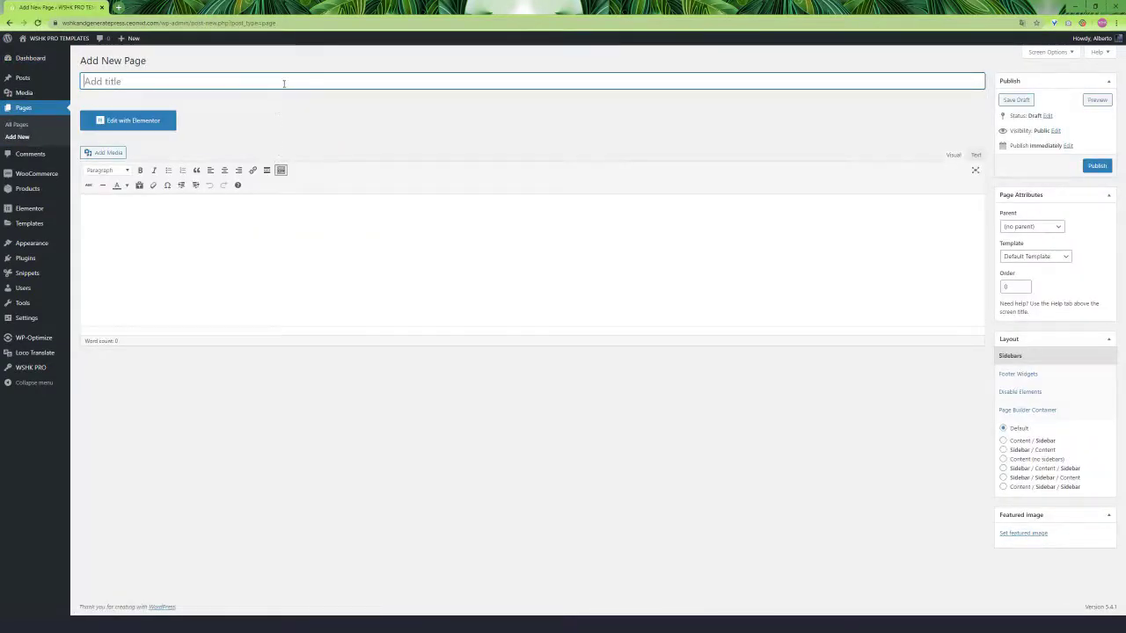
{"action": "type", "text": "custom tabs page"}
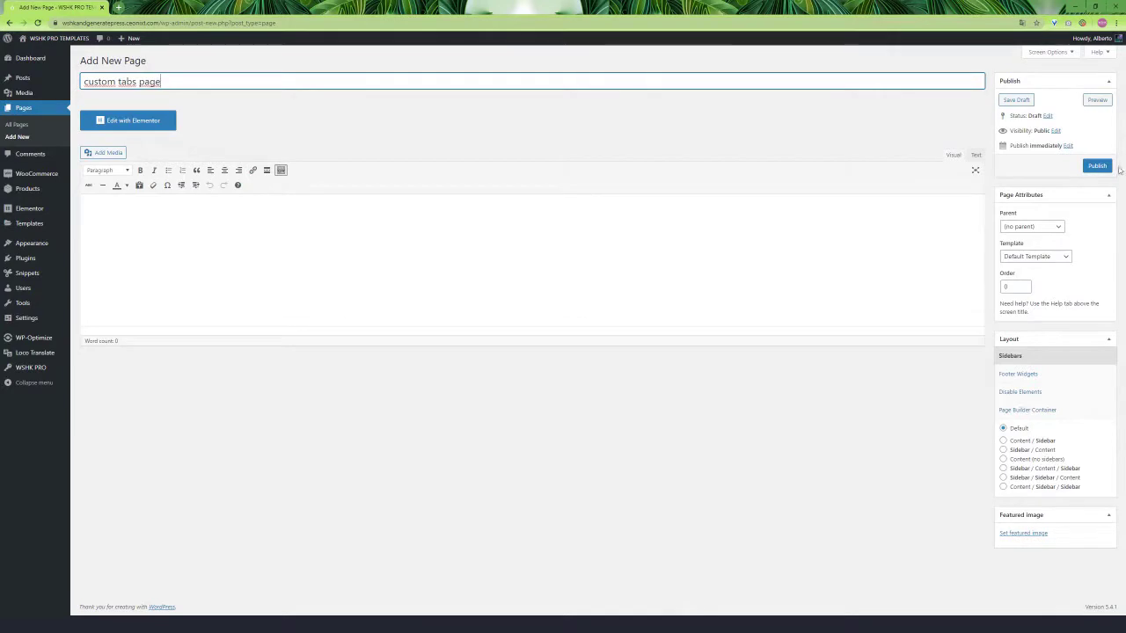
{"action": "left_click", "coordinate": [1031, 459]}
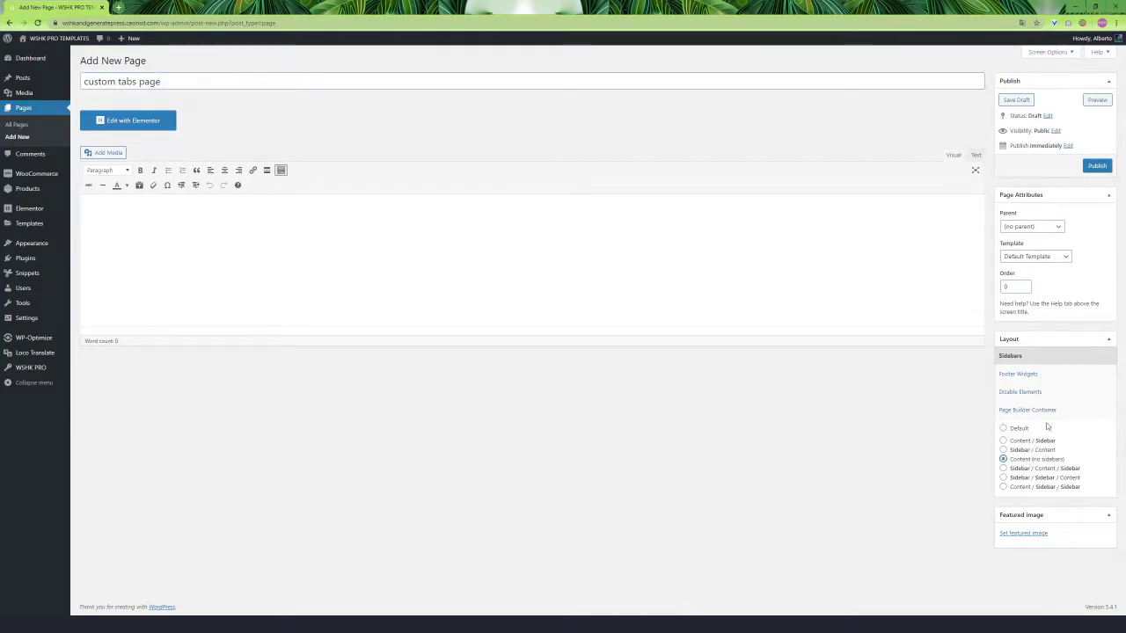
{"action": "left_click", "coordinate": [1097, 166]}
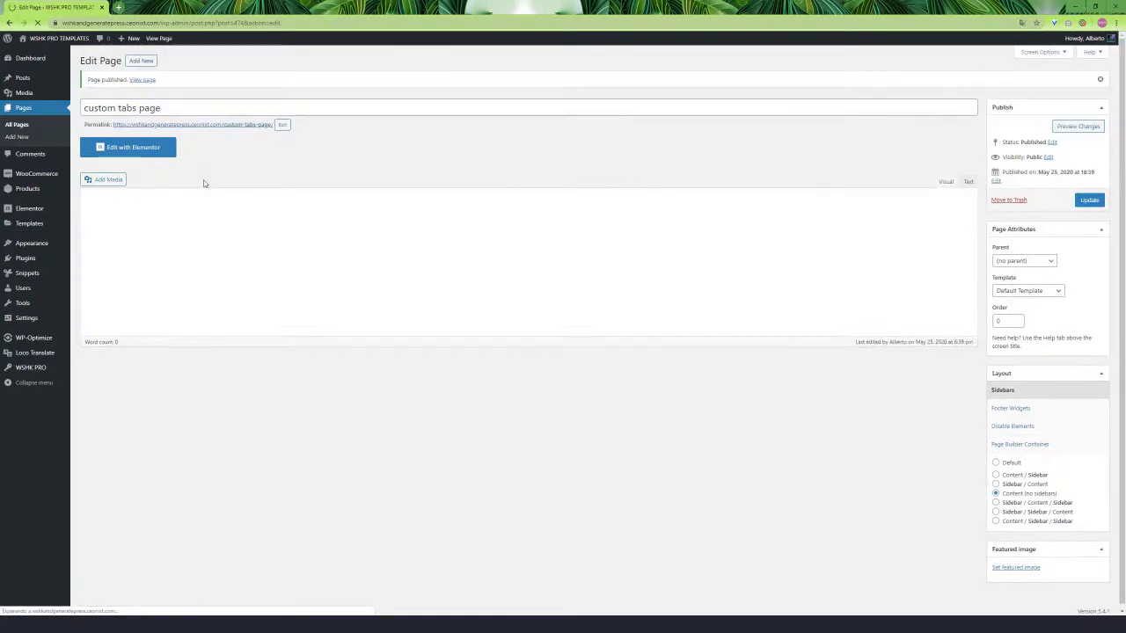
- Open the page in Elementor, hide its title and set the page layout to Elementor Full Width
{"action": "left_click", "coordinate": [133, 147]}
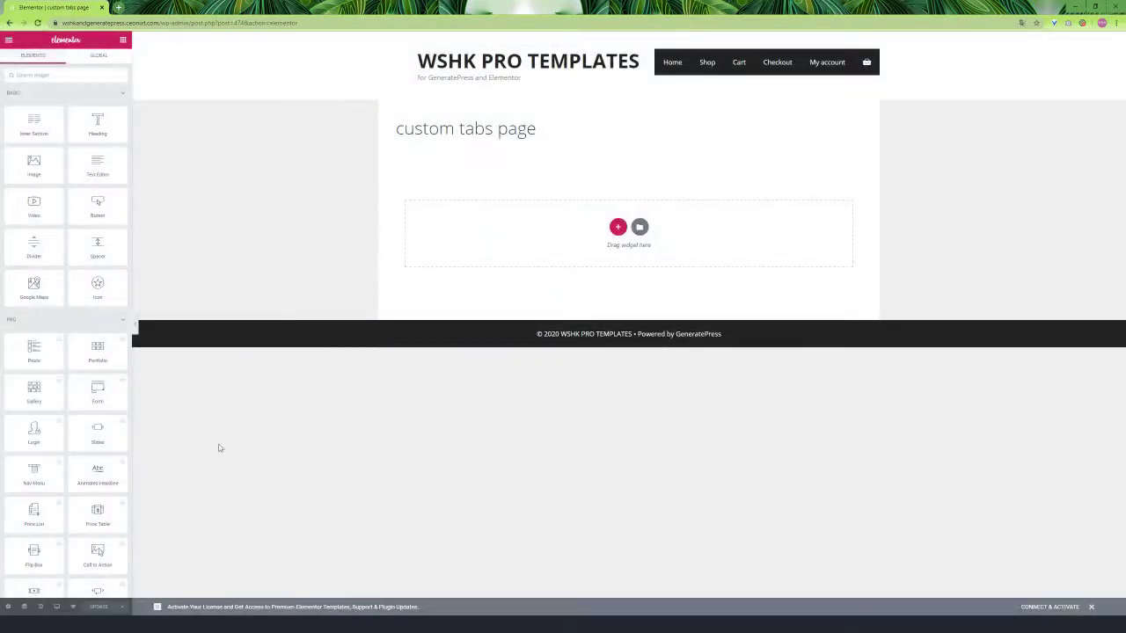
{"action": "left_click", "coordinate": [8, 607]}
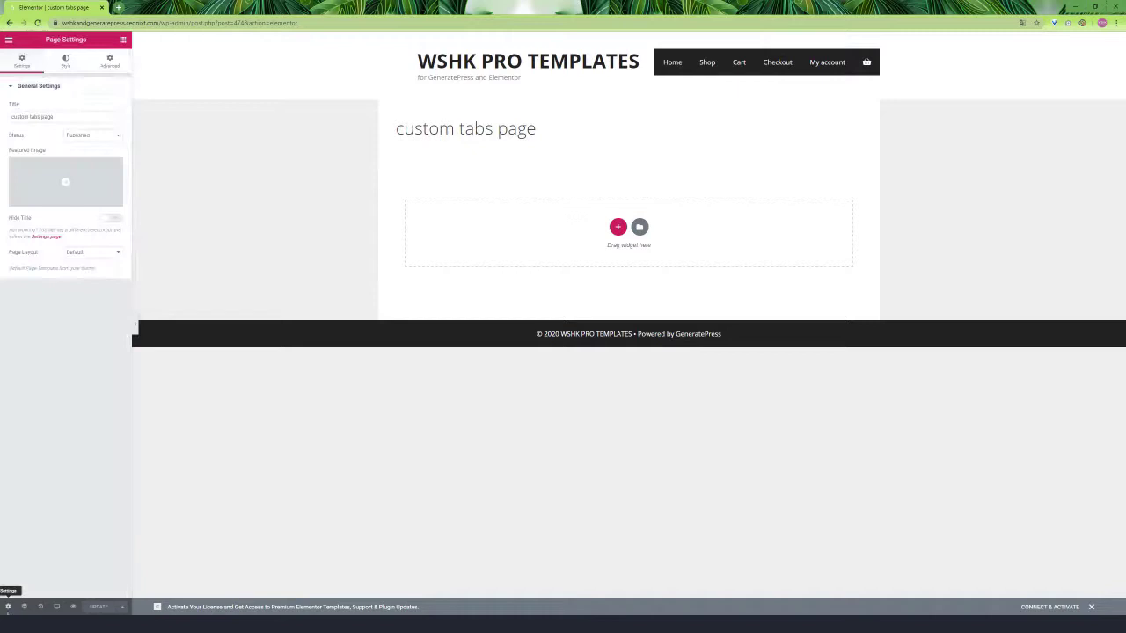
{"action": "left_click", "coordinate": [111, 218]}
{"action": "left_click", "coordinate": [98, 254]}
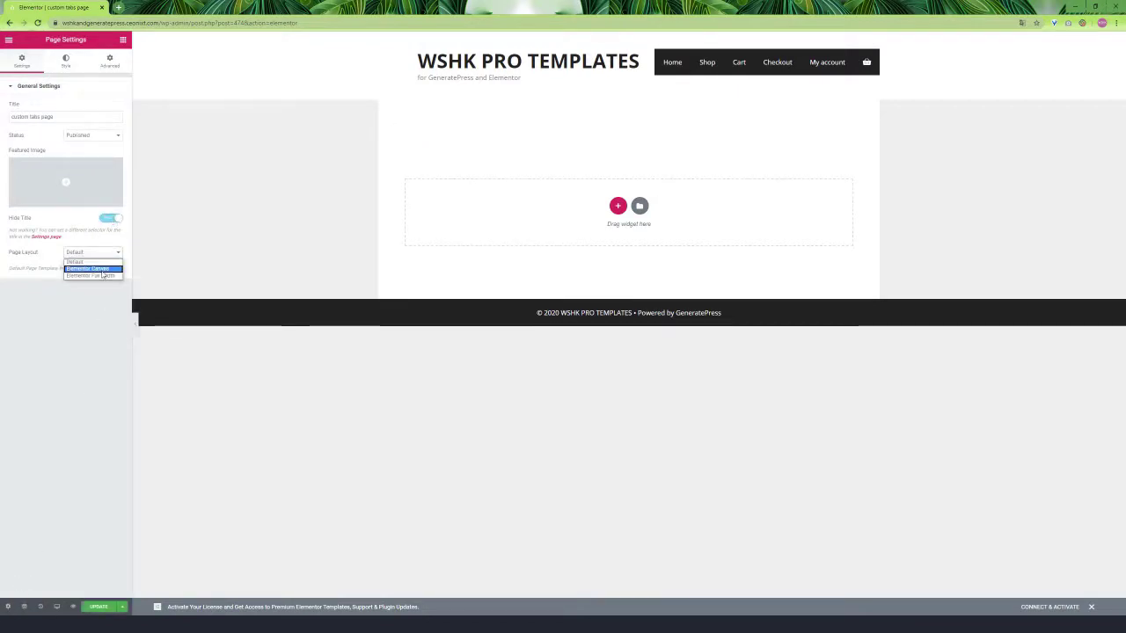
{"action": "left_click", "coordinate": [102, 275]}
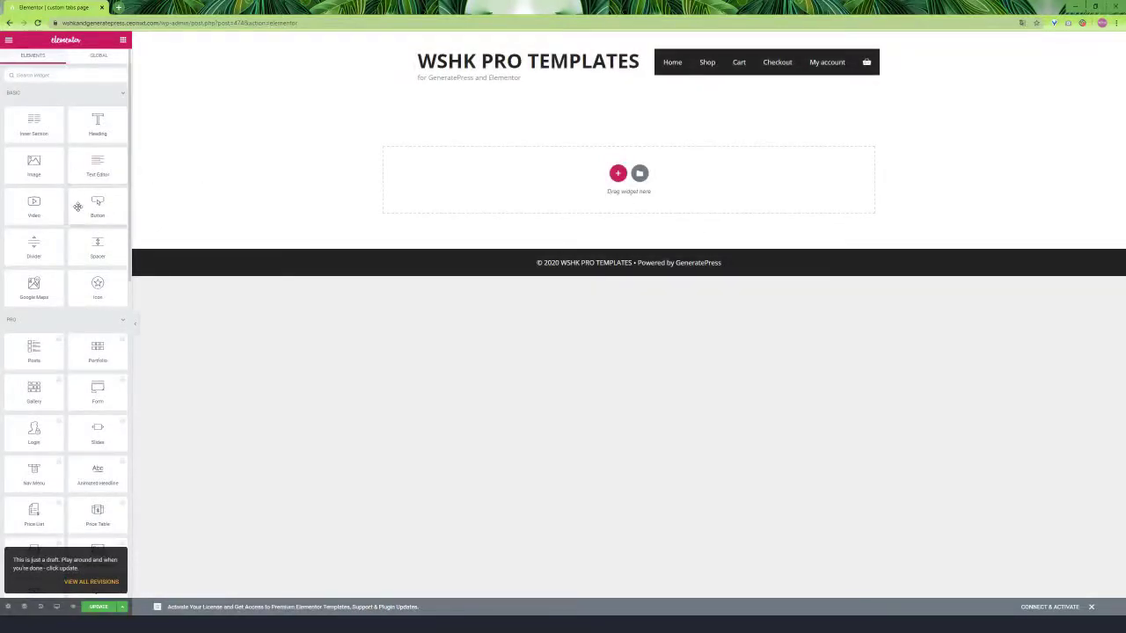
- Add a Tabs widget from the General elements to the empty page area and show its second tab
{"action": "left_click", "coordinate": [120, 322]}
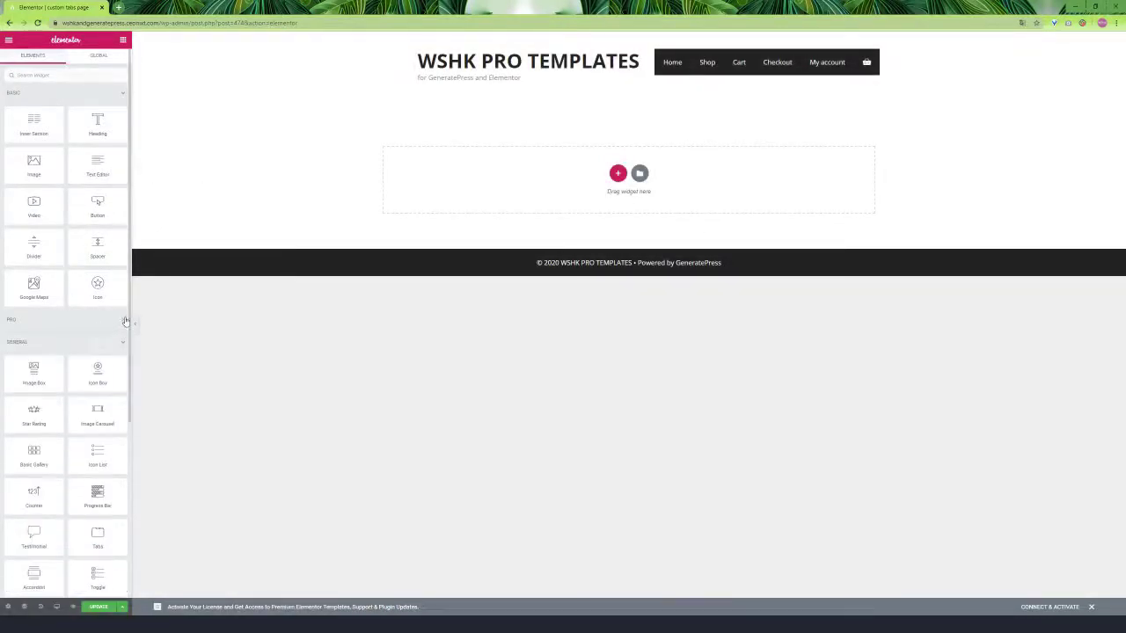
{"action": "scroll", "coordinate": [123, 323], "scroll_direction": "down", "scroll_amount": 1}
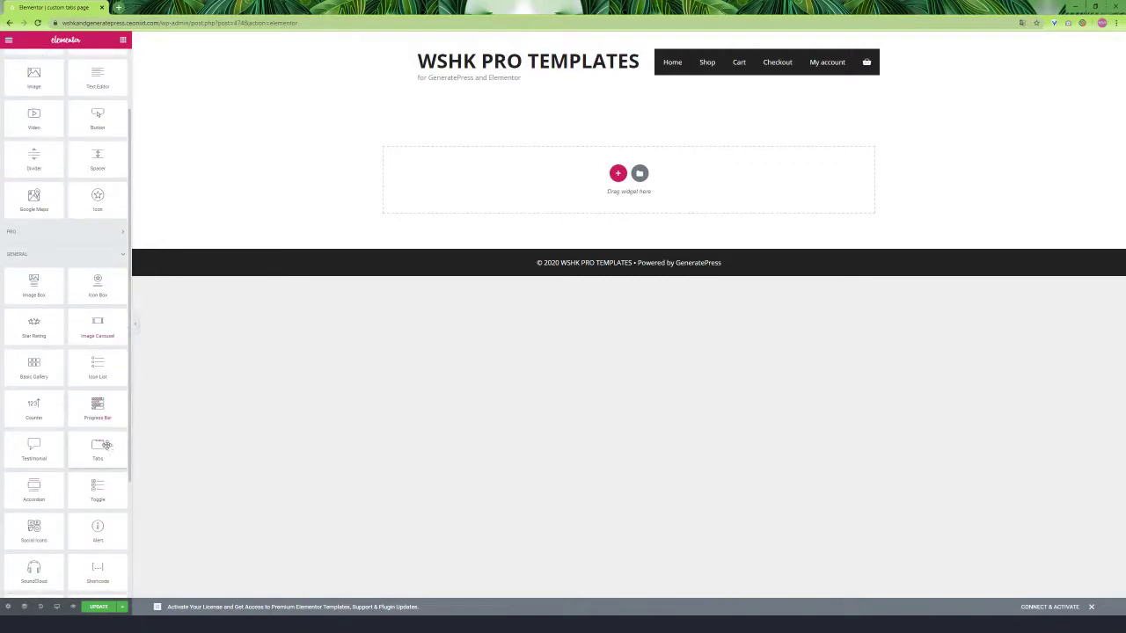
{"action": "left_click_drag", "start_coordinate": [99, 450], "coordinate": [587, 173]}
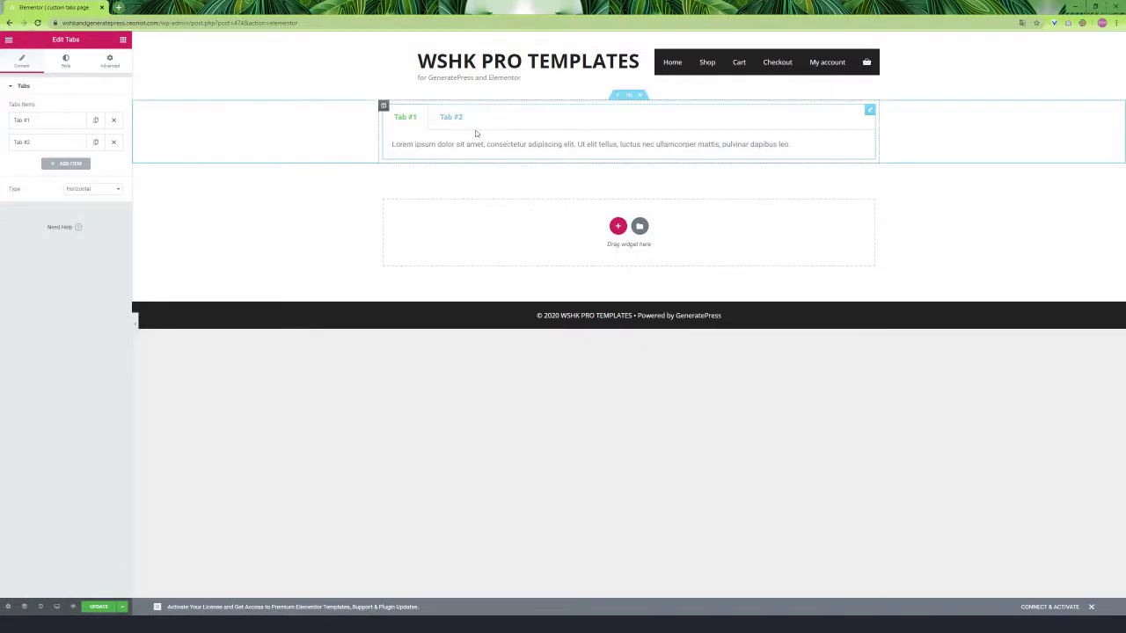
{"action": "left_click", "coordinate": [450, 118]}
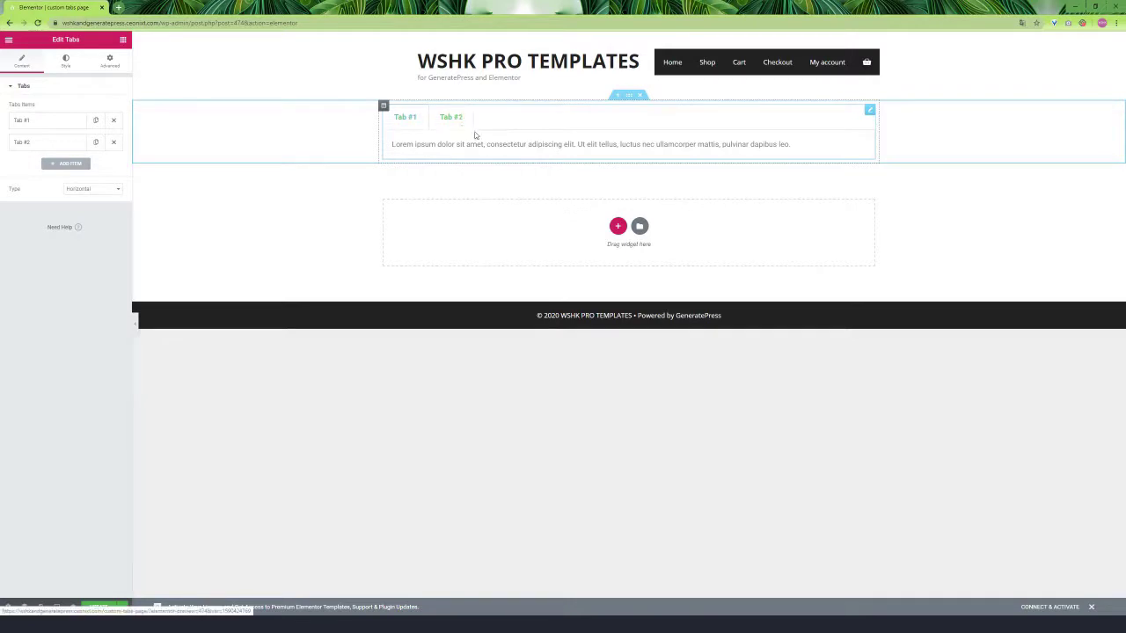
- Replace the placeholder content of Tab #1 with "Tab 1 container"
{"action": "left_click", "coordinate": [39, 123]}
{"action": "triple_click", "coordinate": [59, 266]}
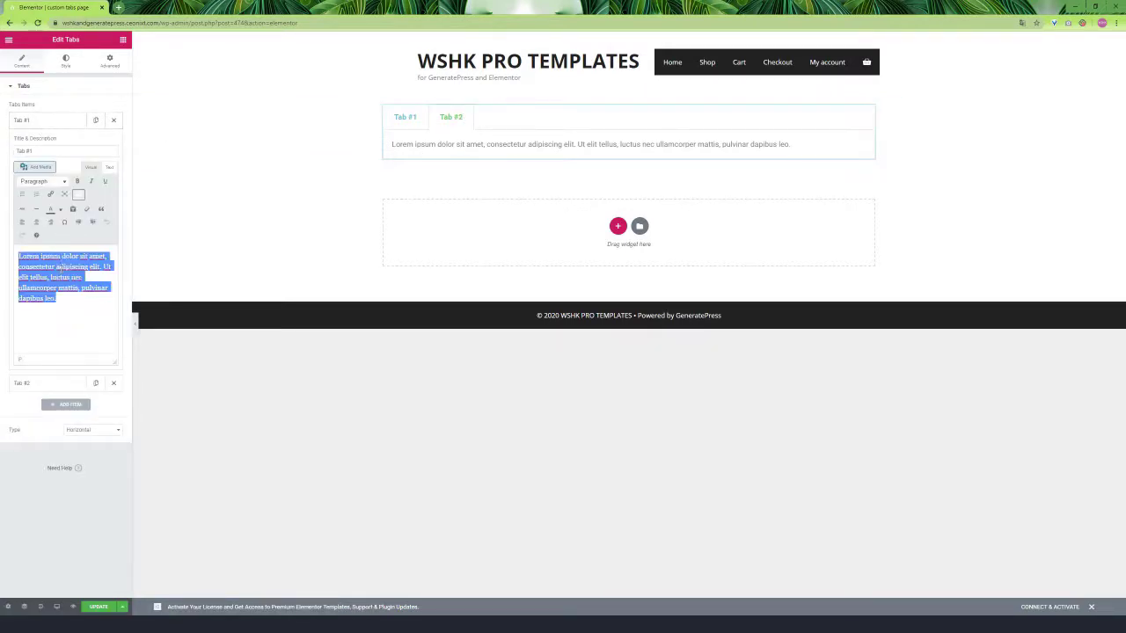
{"action": "type", "text": "Tab 1 co"}
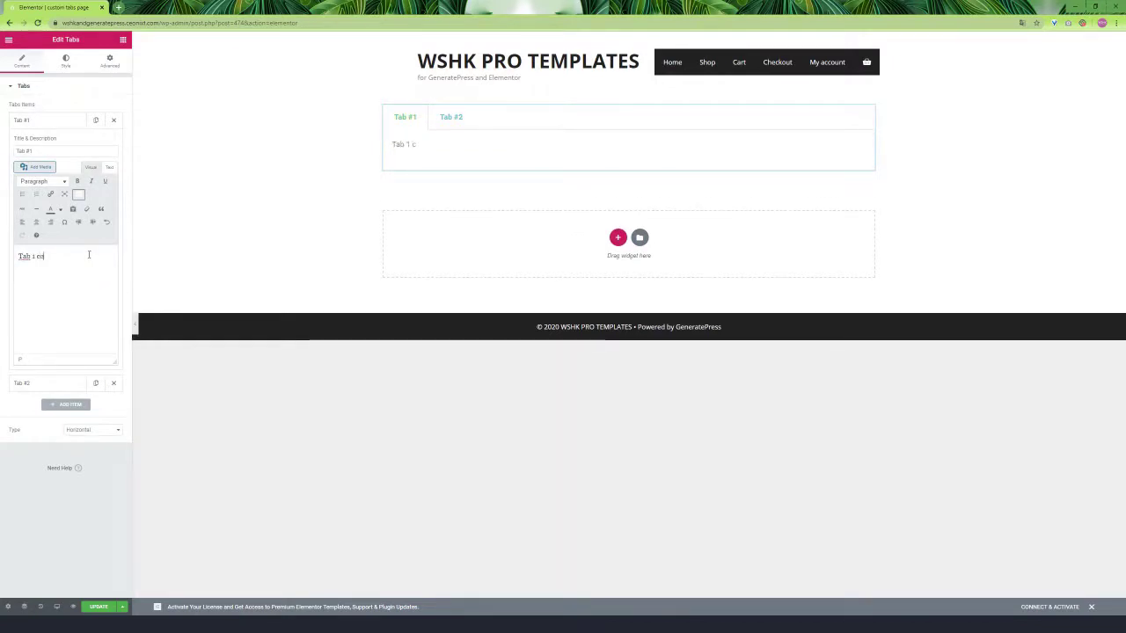
{"action": "type", "text": "ntaine"}
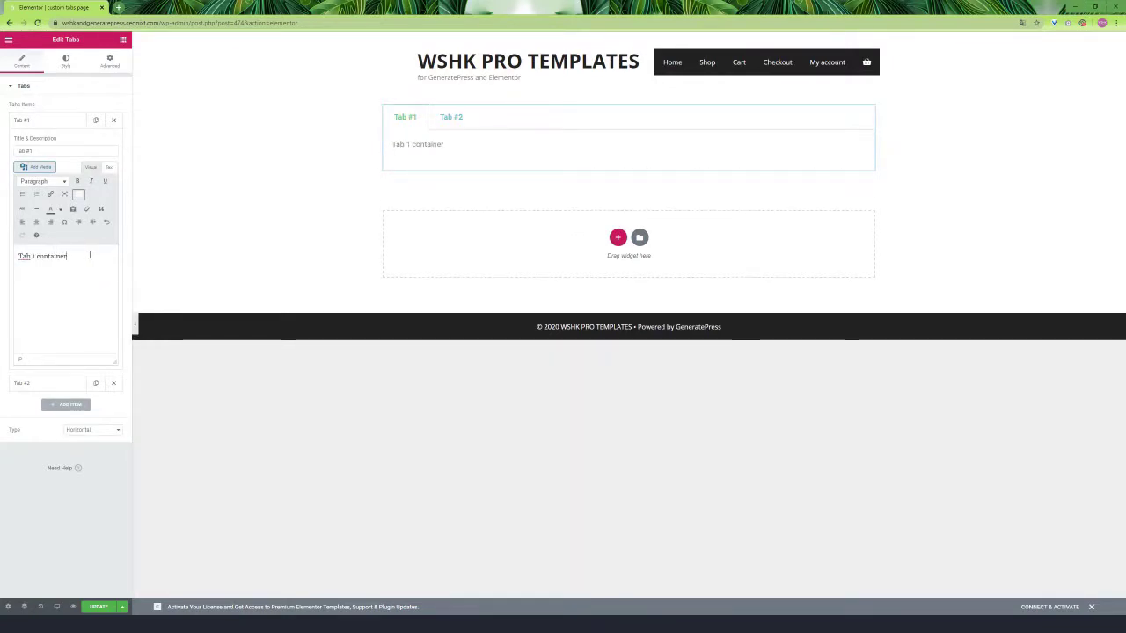
{"action": "type", "text": "r"}
{"action": "left_click", "coordinate": [43, 121]}
- Replace the placeholder content of Tab #2 with "Tab 2 container" and update the page
{"action": "left_click", "coordinate": [48, 143]}
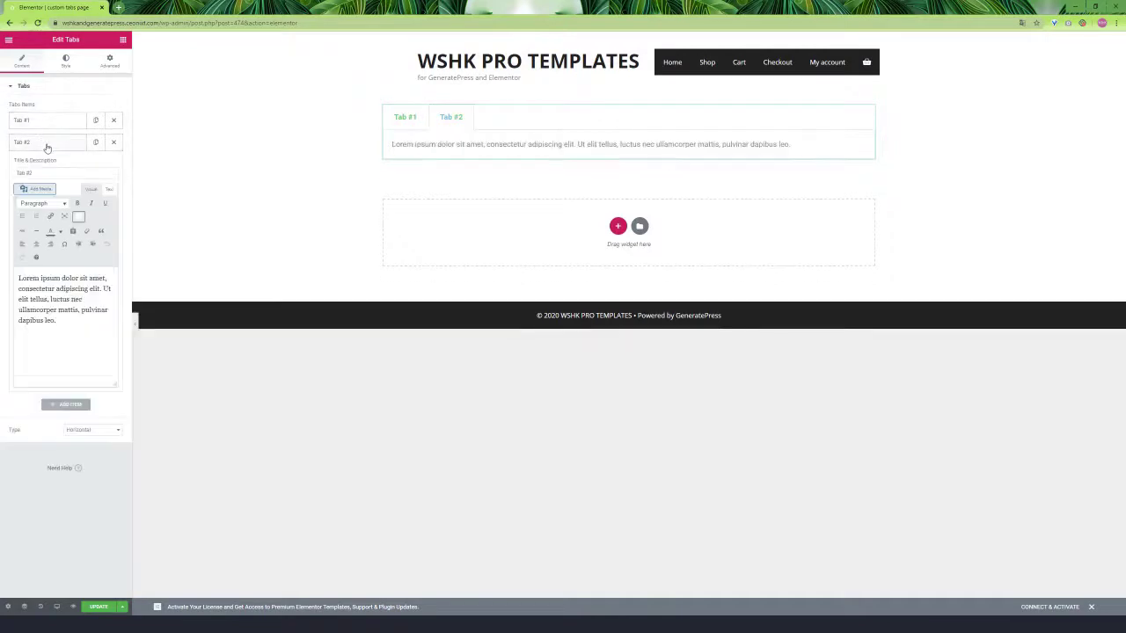
{"action": "left_click_drag", "start_coordinate": [58, 320], "coordinate": [19, 278]}
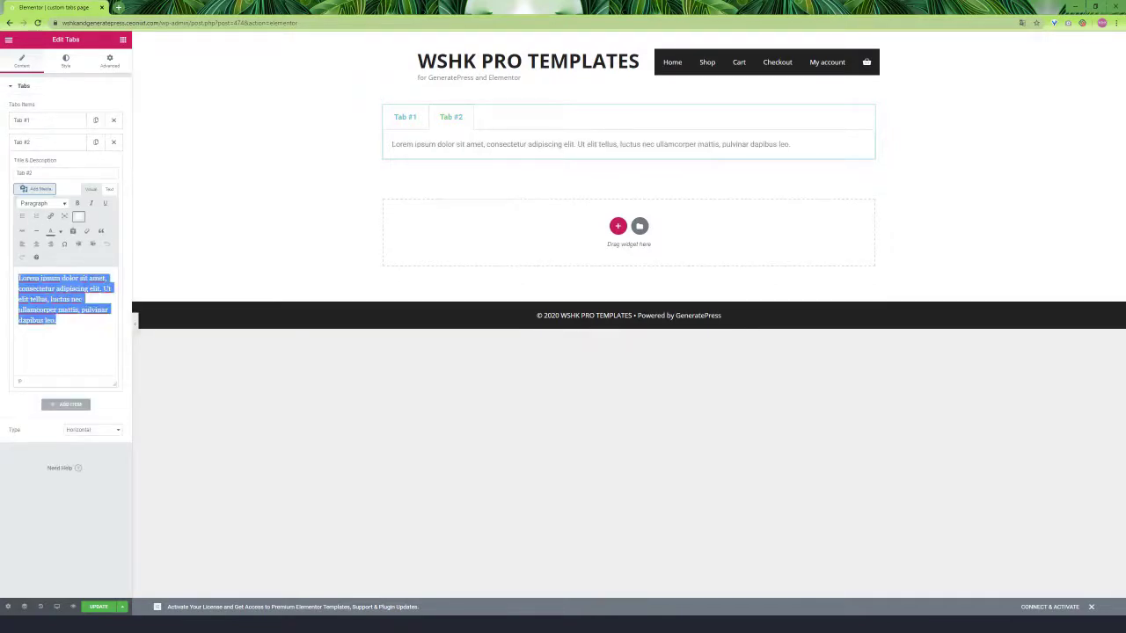
{"action": "type", "text": "Tab 2 cont"}
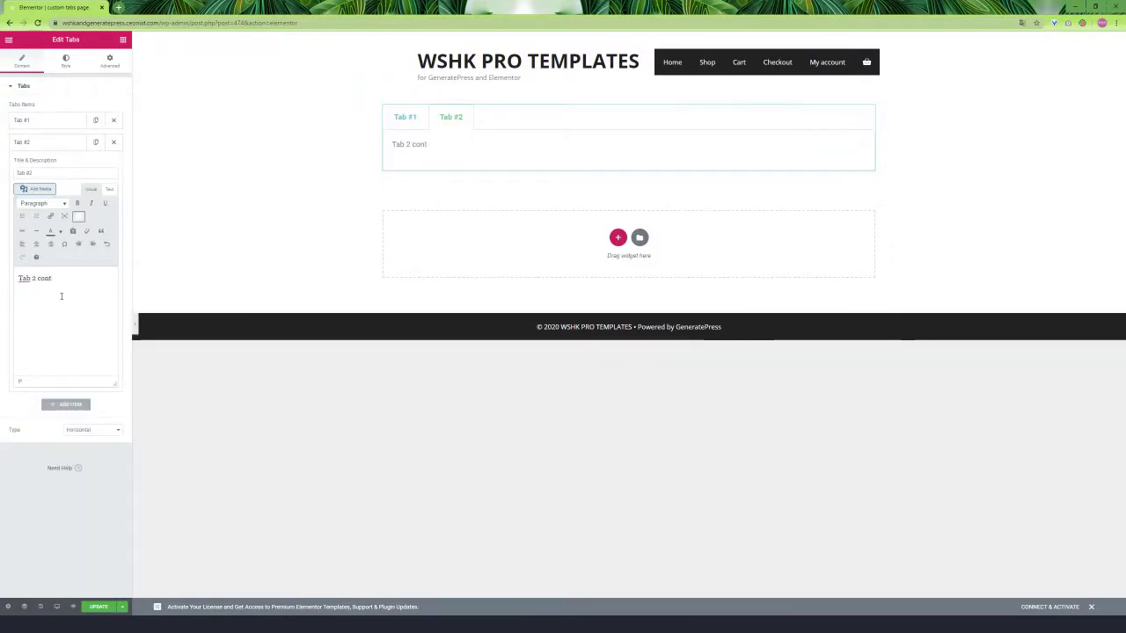
{"action": "type", "text": "ainer"}
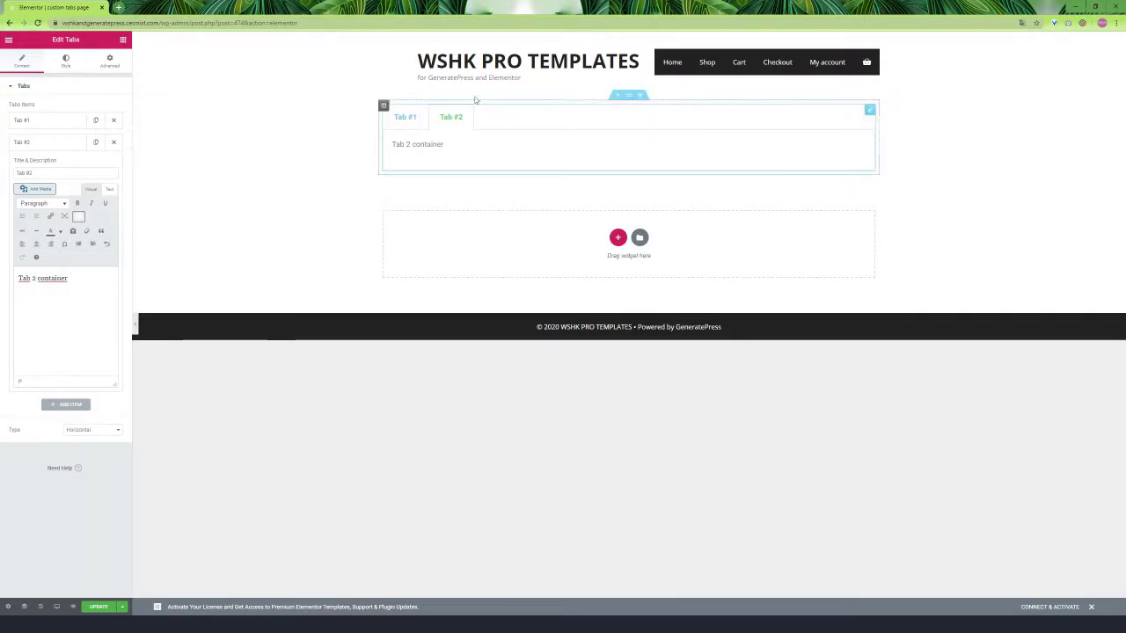
{"action": "left_click", "coordinate": [94, 607]}
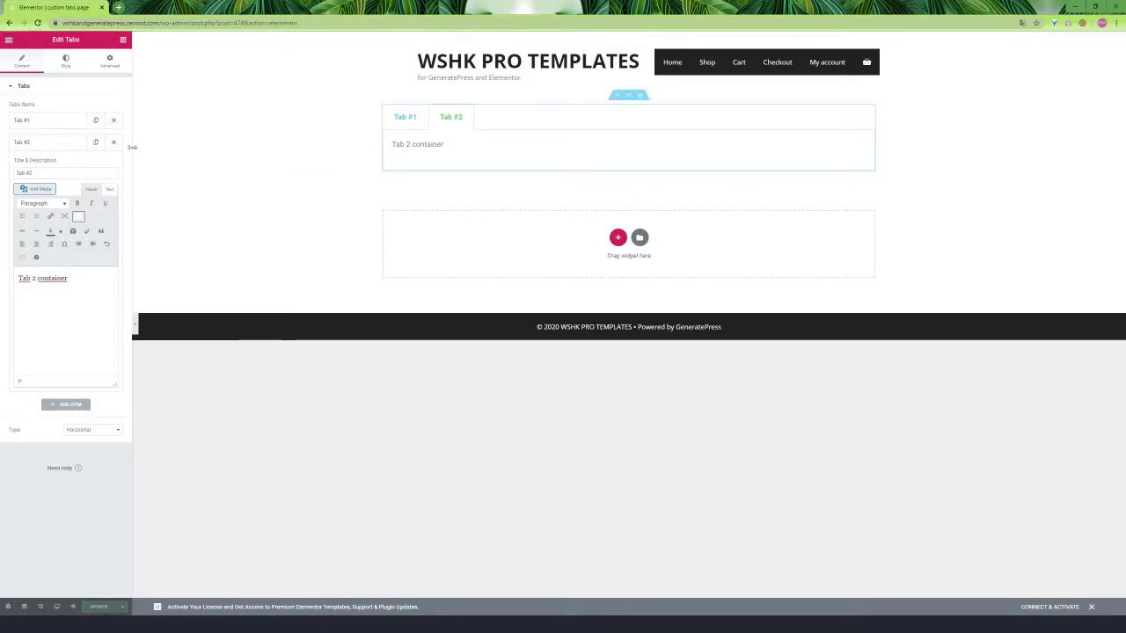
- View the live page and switch between Tab #1 and Tab #2 to check their contents
{"action": "left_click", "coordinate": [9, 40]}
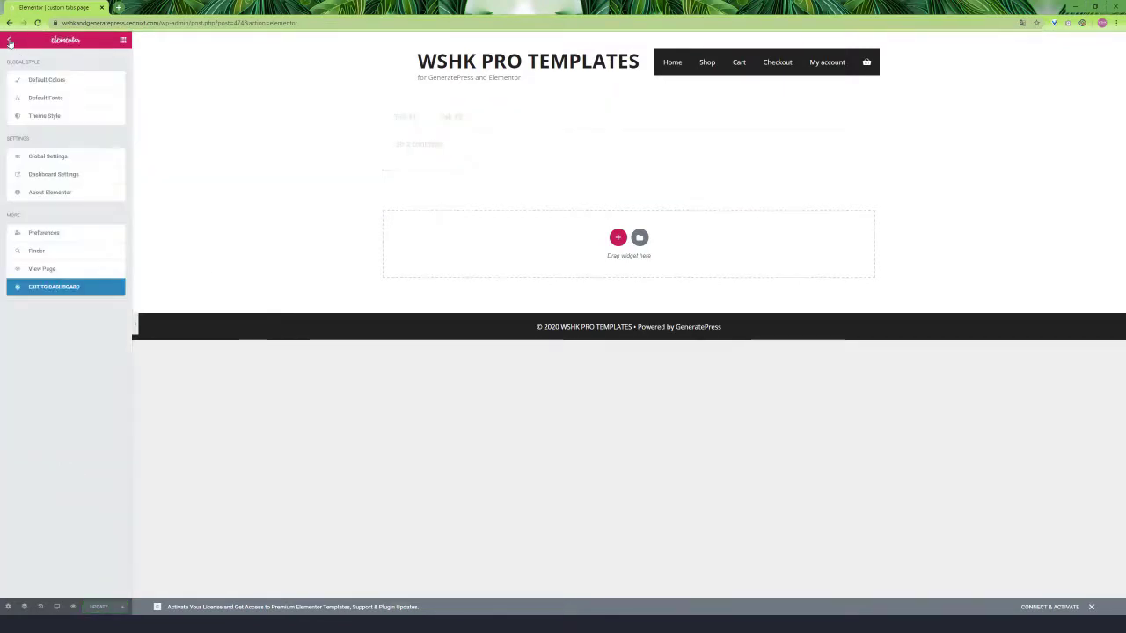
{"action": "left_click", "coordinate": [63, 269]}
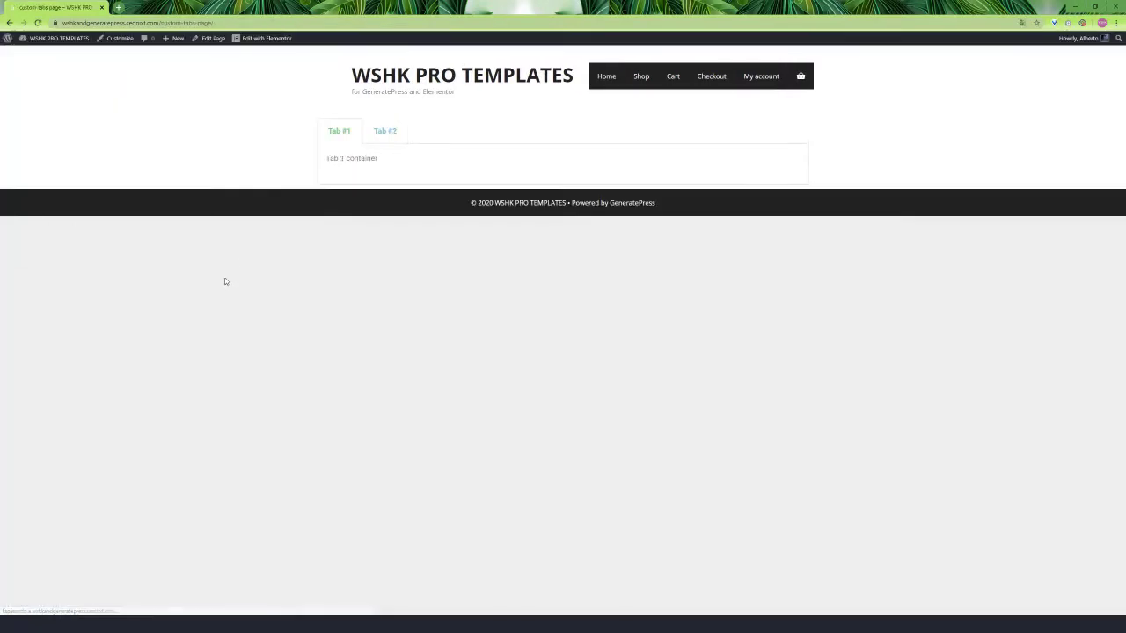
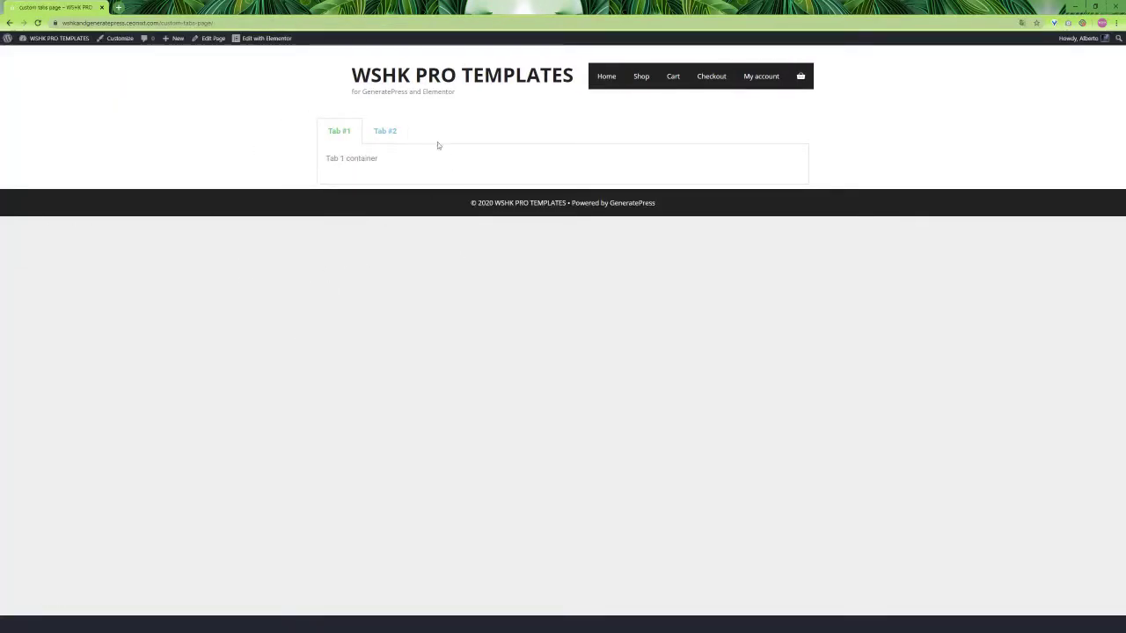
{"action": "left_click", "coordinate": [380, 132]}
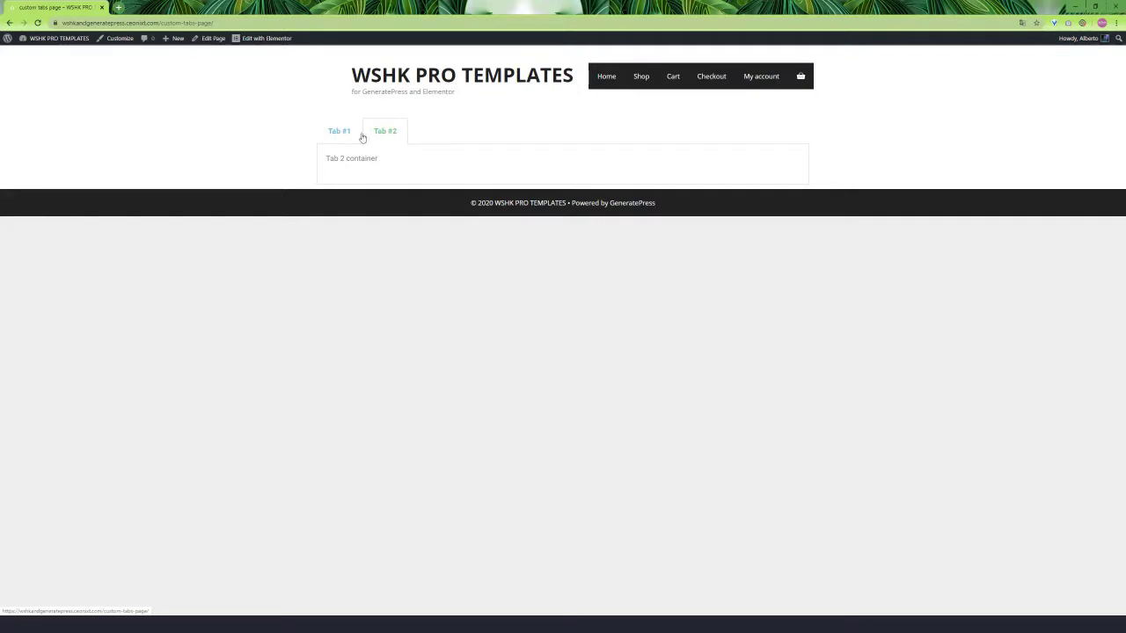
{"action": "left_click", "coordinate": [351, 136]}
{"action": "left_click", "coordinate": [389, 137]}
- Copy the link address of Tab #2 and open it in a new browser tab to test direct linking
{"action": "right_click", "coordinate": [389, 135]}
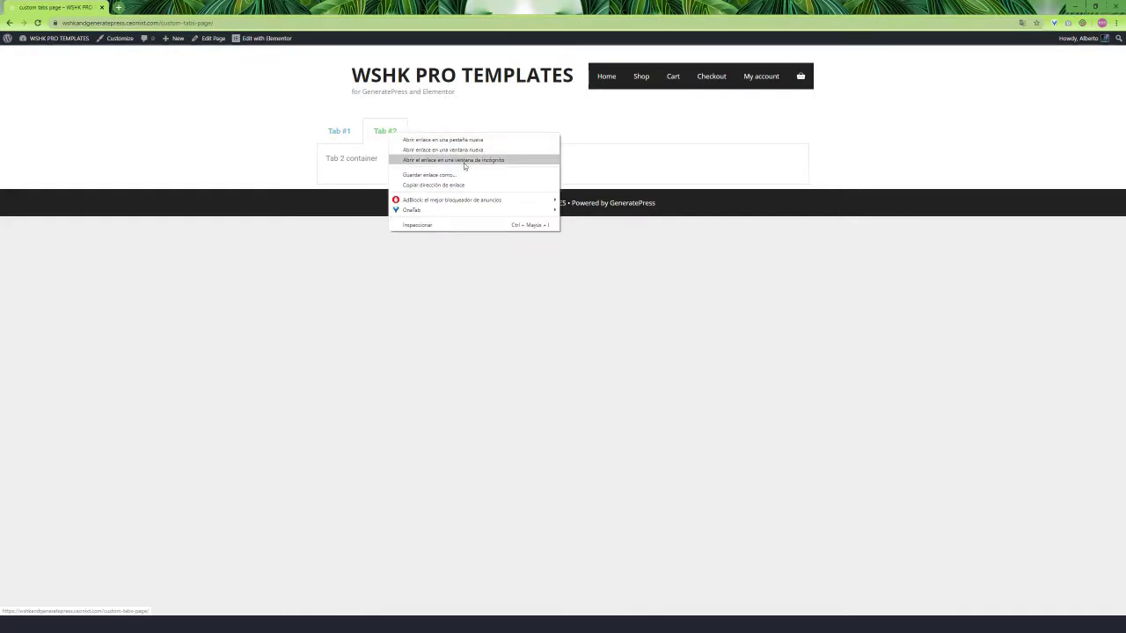
{"action": "left_click", "coordinate": [468, 185]}
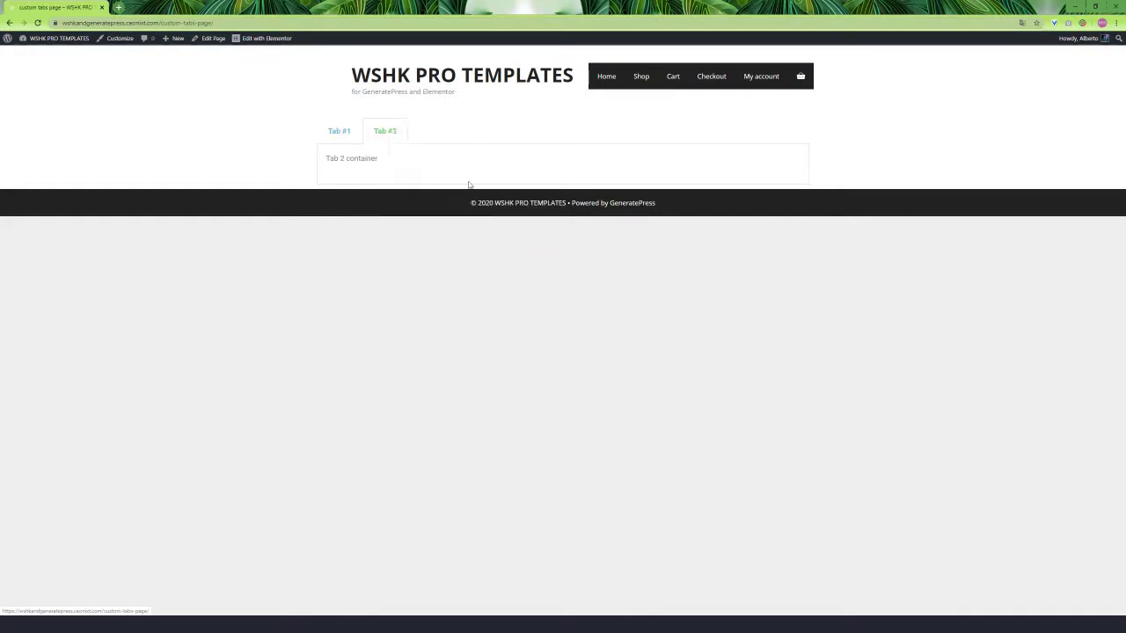
{"action": "left_click", "coordinate": [119, 7]}
{"action": "right_click", "coordinate": [127, 23]}
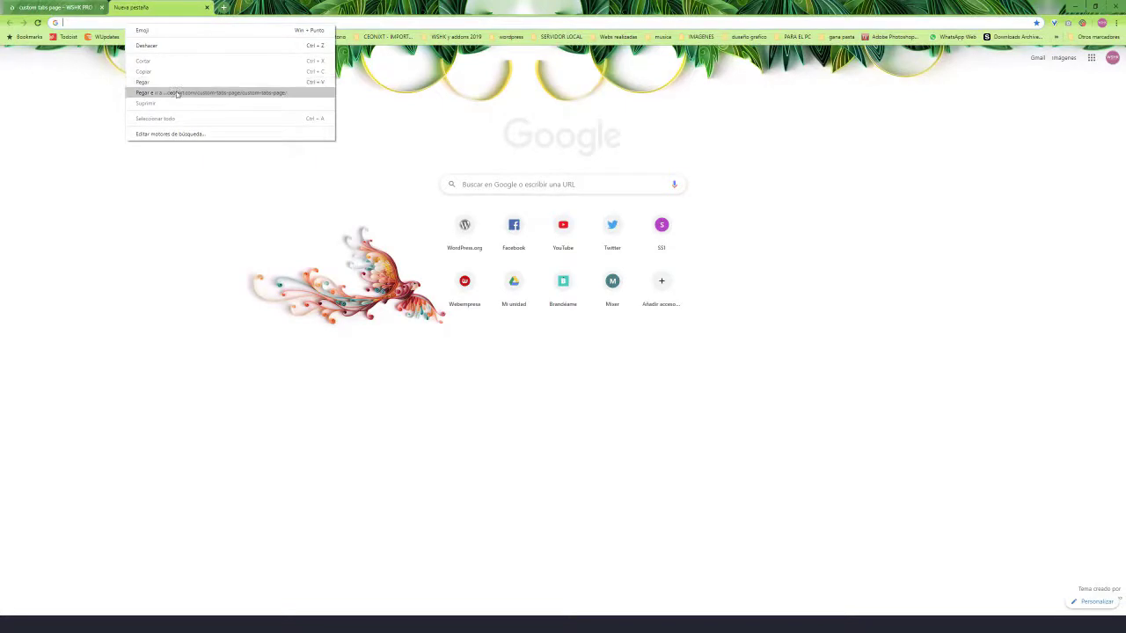
{"action": "left_click", "coordinate": [195, 86]}
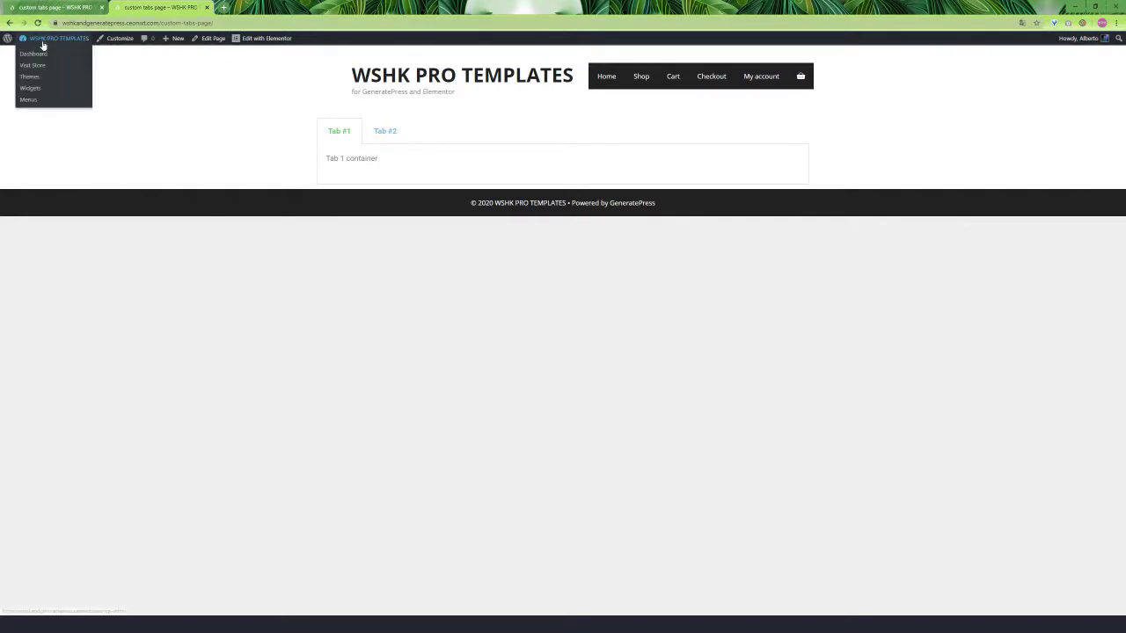
- Enable "Elementor tabs linkeables" in the WSHK settings under Compatibility with Third Party Plugins
{"action": "left_click", "coordinate": [47, 55]}
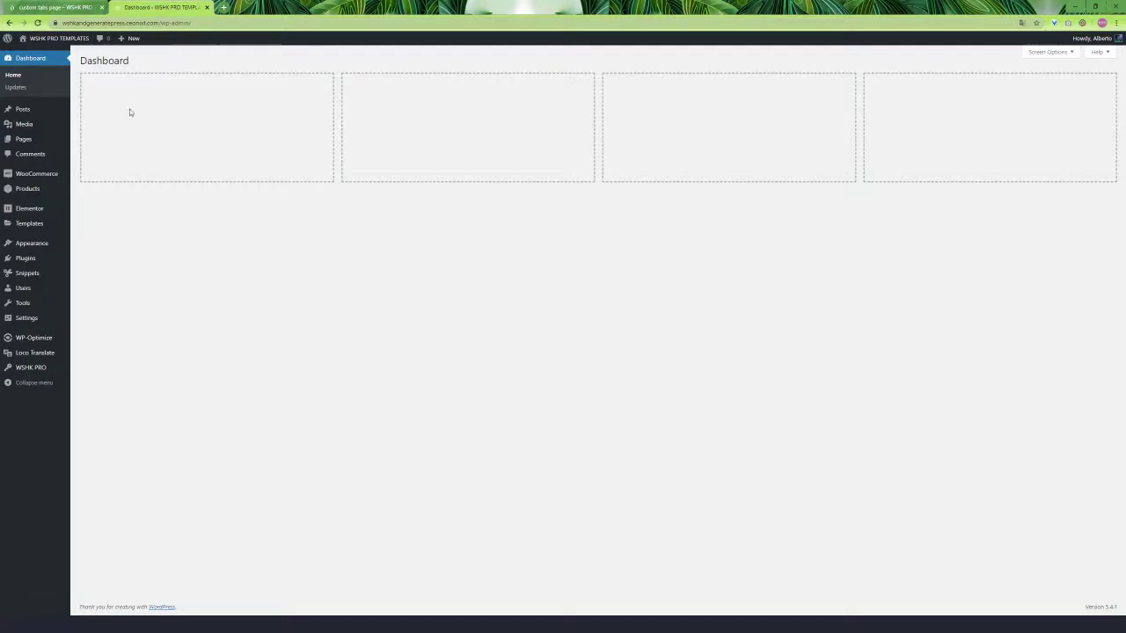
{"action": "mouse_move", "coordinate": [40, 175]}
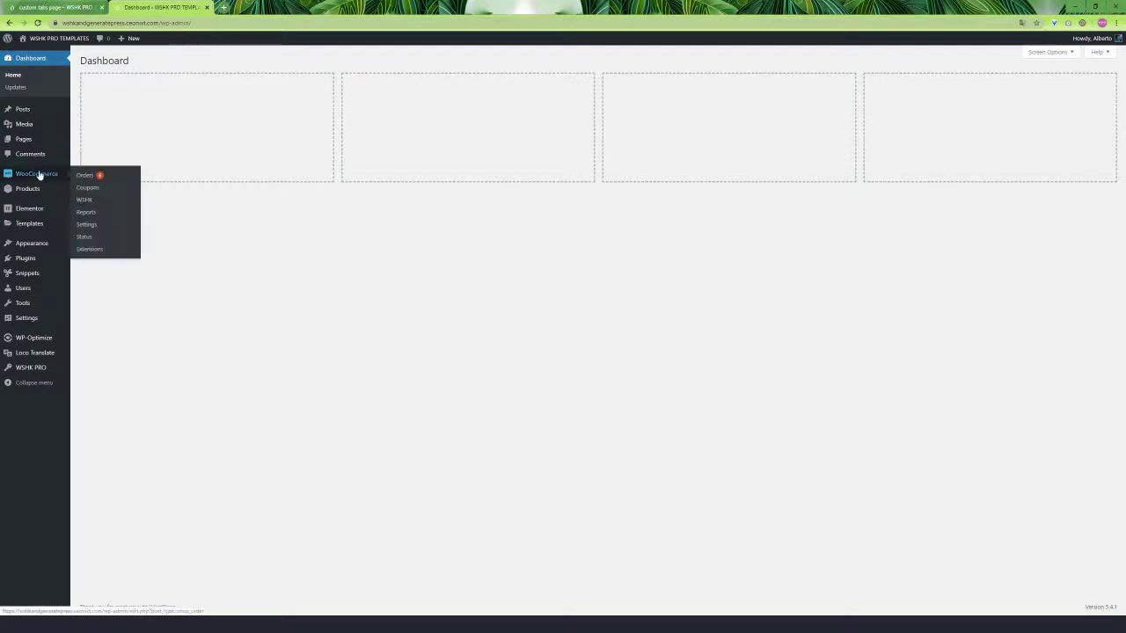
{"action": "left_click", "coordinate": [85, 200]}
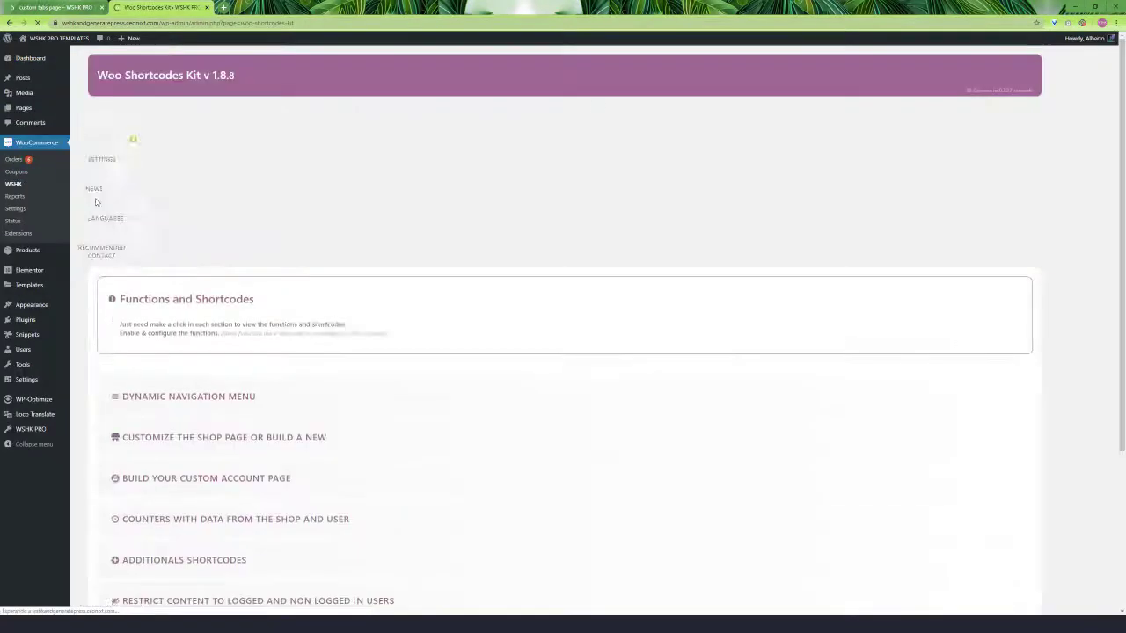
{"action": "scroll", "coordinate": [220, 234], "scroll_direction": "down", "scroll_amount": 5}
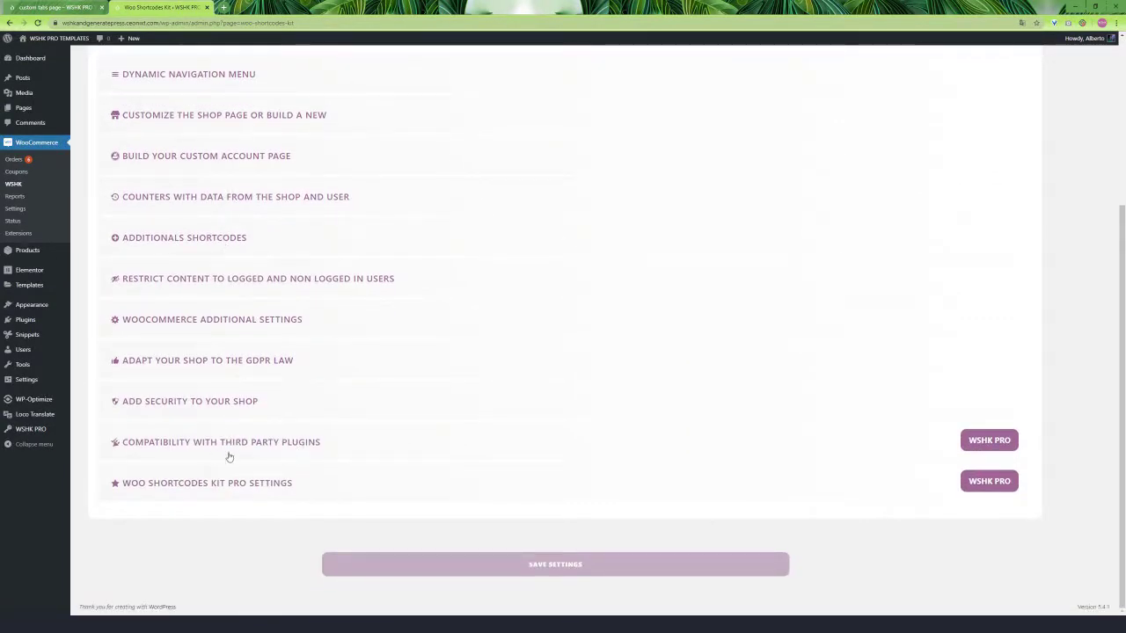
{"action": "left_click", "coordinate": [291, 452]}
{"action": "scroll", "coordinate": [299, 444], "scroll_direction": "down", "scroll_amount": 3}
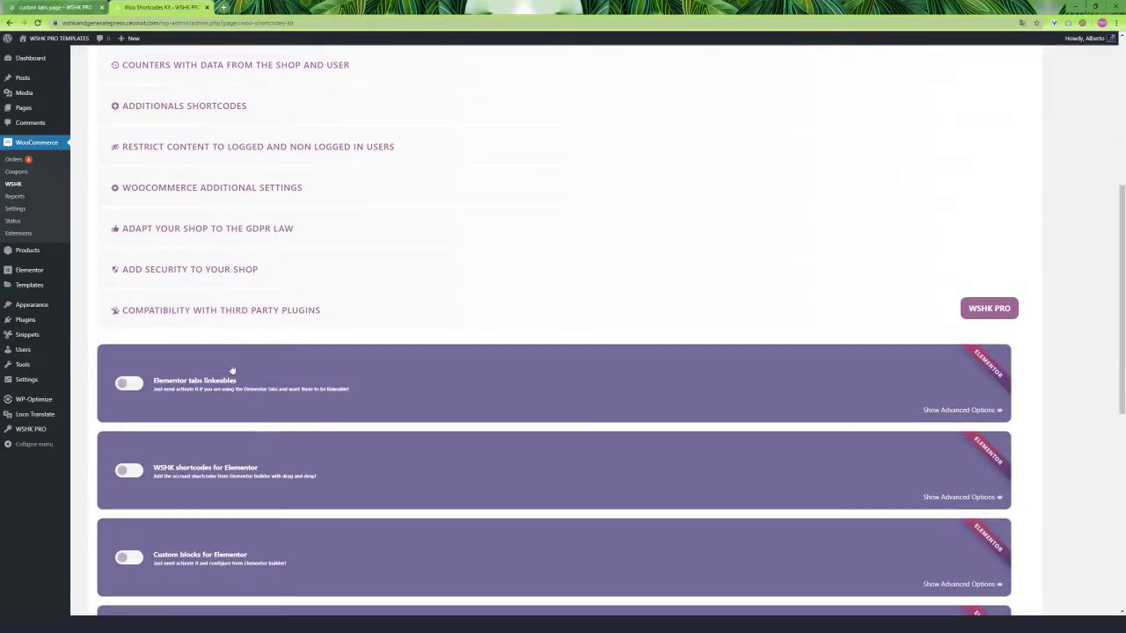
{"action": "left_click", "coordinate": [128, 384]}
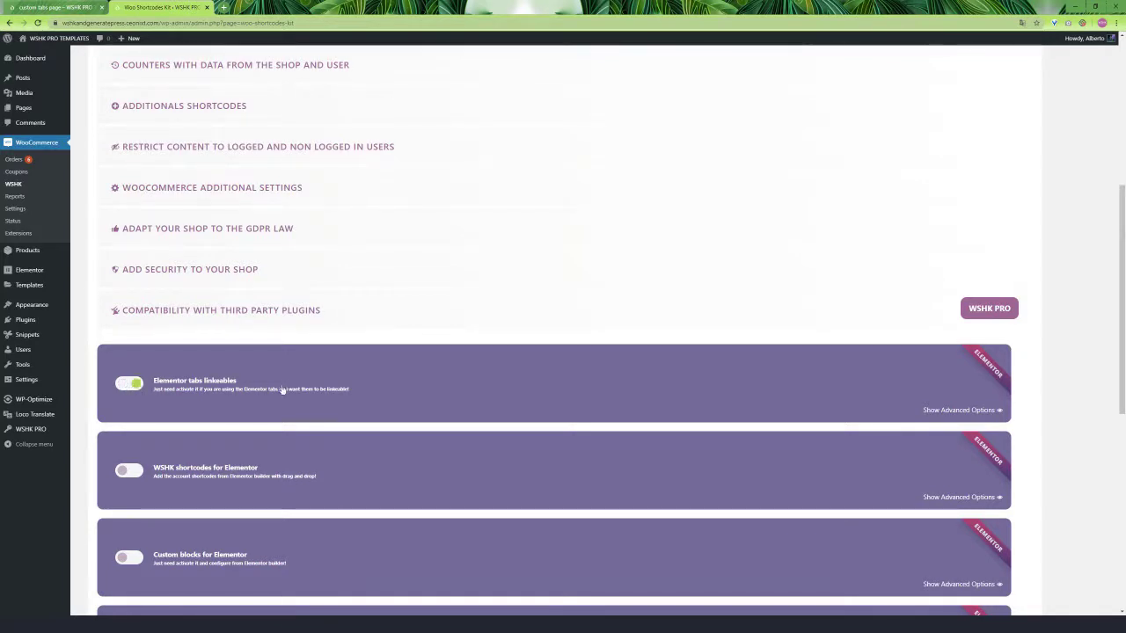
- Copy the [wshk-detect-elem-tabs] shortcode of the Elementor tabs linkeables function and save the WSHK settings
{"action": "scroll", "coordinate": [302, 384], "scroll_direction": "down", "scroll_amount": 5}
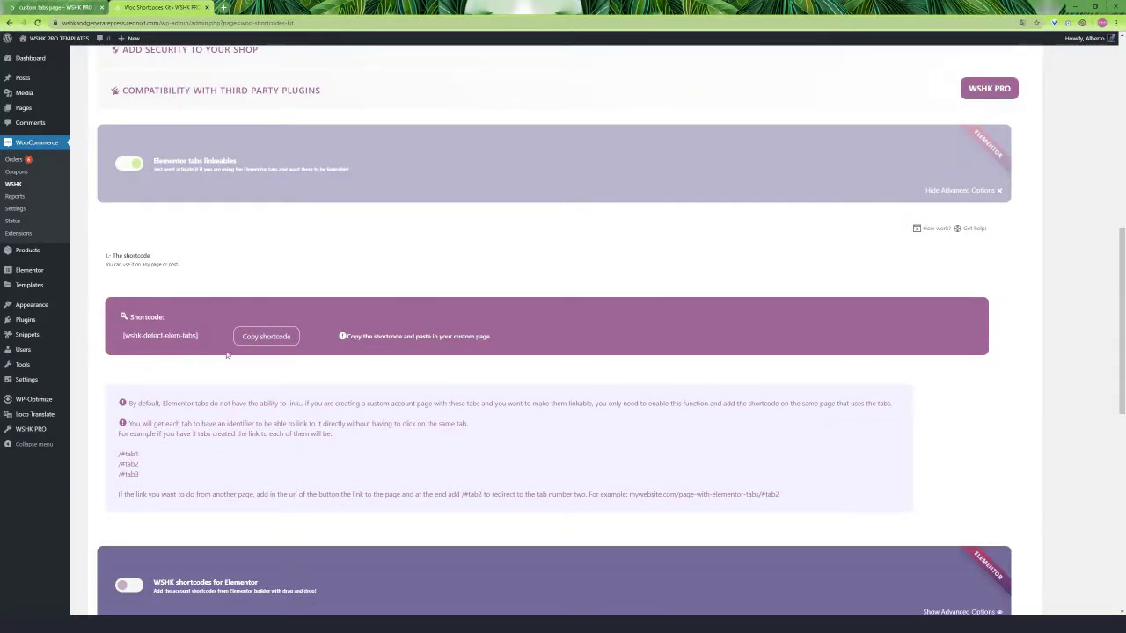
{"action": "left_click", "coordinate": [270, 340]}
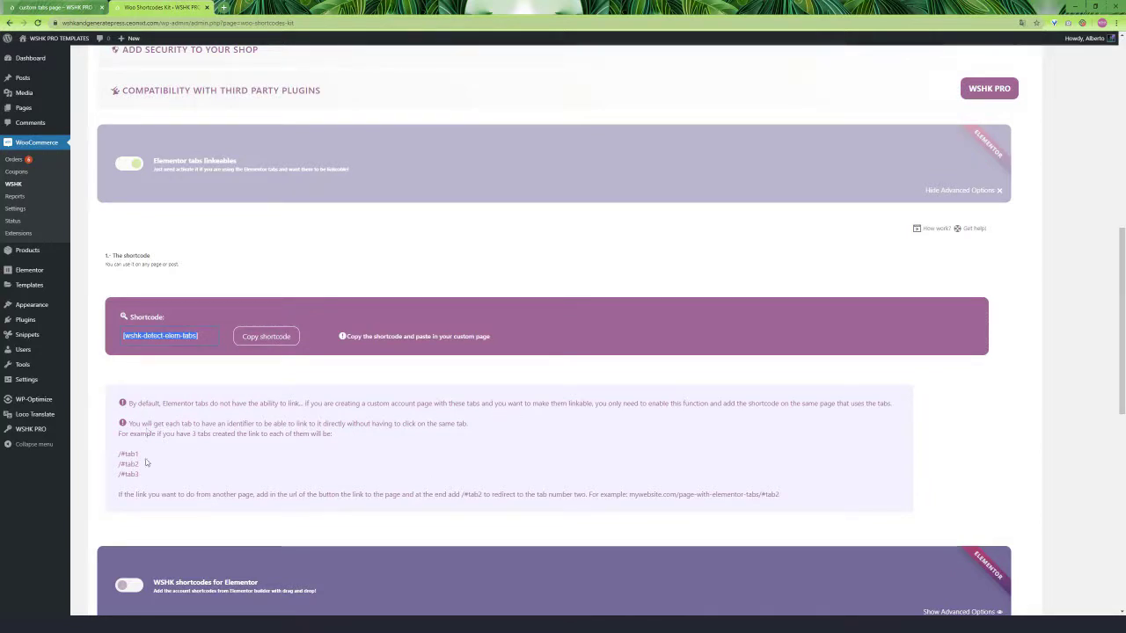
{"action": "left_click", "coordinate": [353, 165]}
{"action": "scroll", "coordinate": [415, 284], "scroll_direction": "down", "scroll_amount": 3}
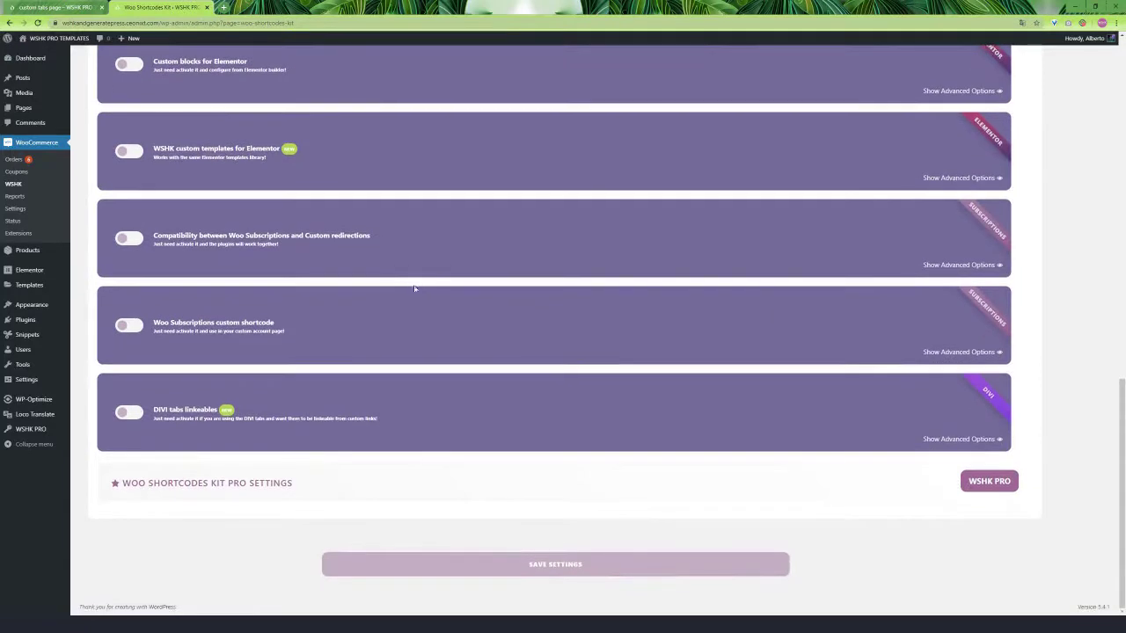
{"action": "left_click", "coordinate": [524, 568]}
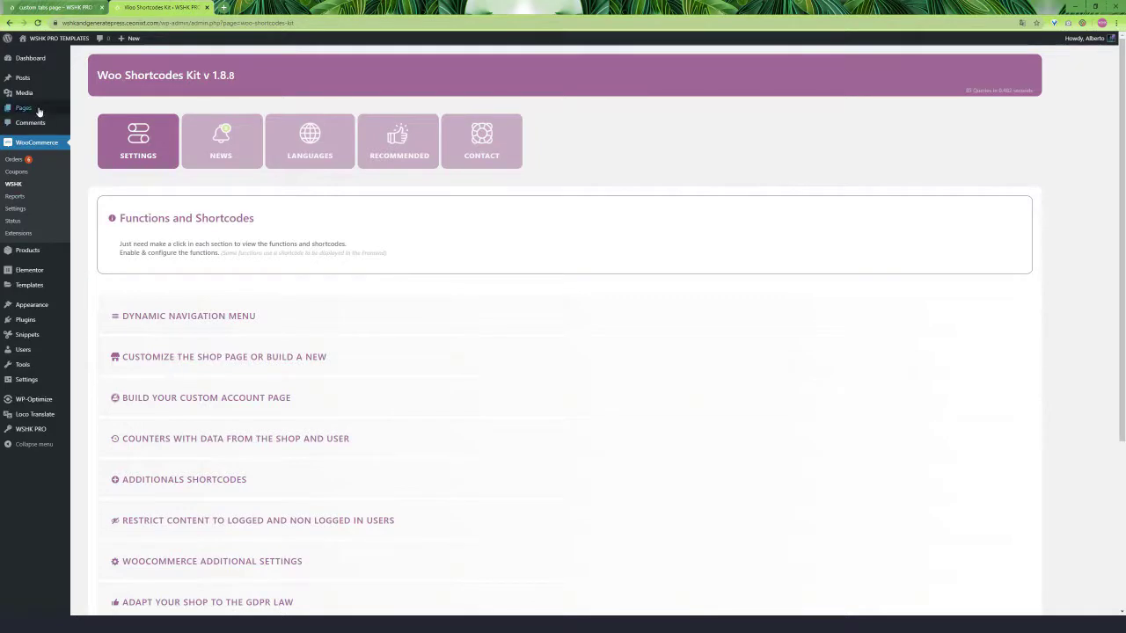
- Open the "custom tabs page" in the Elementor editor and add an HTML widget below the tabs
{"action": "mouse_move", "coordinate": [40, 109]}
{"action": "left_click", "coordinate": [91, 111]}
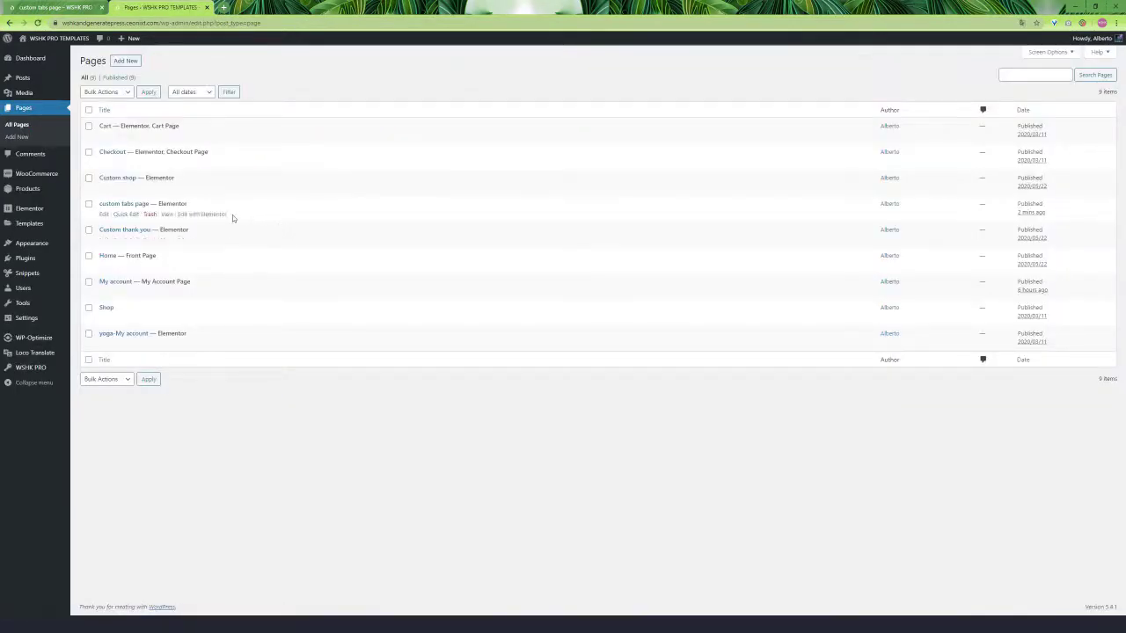
{"action": "left_click", "coordinate": [199, 216]}
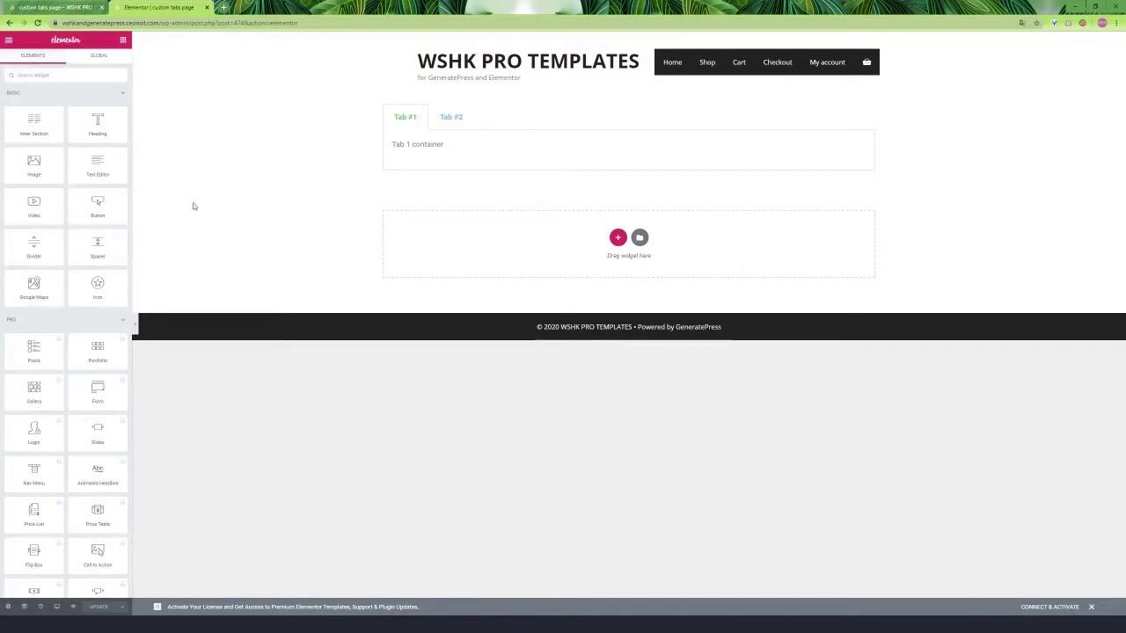
{"action": "left_click", "coordinate": [122, 320]}
{"action": "scroll", "coordinate": [96, 327], "scroll_direction": "down", "scroll_amount": 1}
{"action": "scroll", "coordinate": [96, 327], "scroll_direction": "down", "scroll_amount": 4}
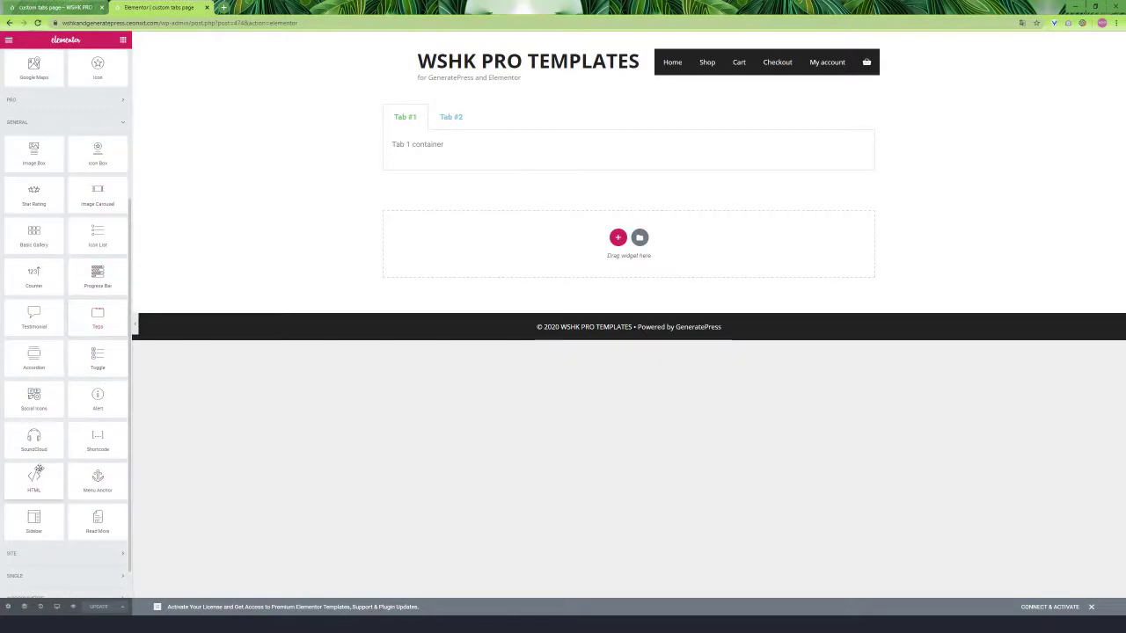
{"action": "left_click_drag", "start_coordinate": [31, 480], "coordinate": [558, 161]}
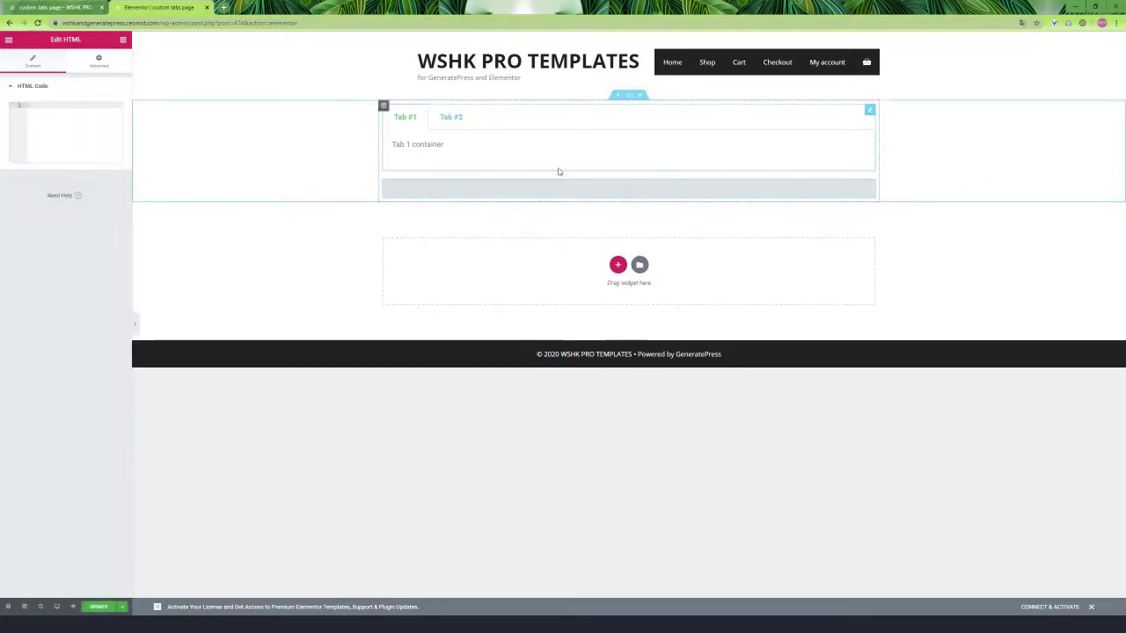
- Paste the copied [wshk-detect-elem-tabs] shortcode into the HTML widget's code and update the page
{"action": "left_click", "coordinate": [64, 117]}
{"action": "right_click", "coordinate": [65, 118]}
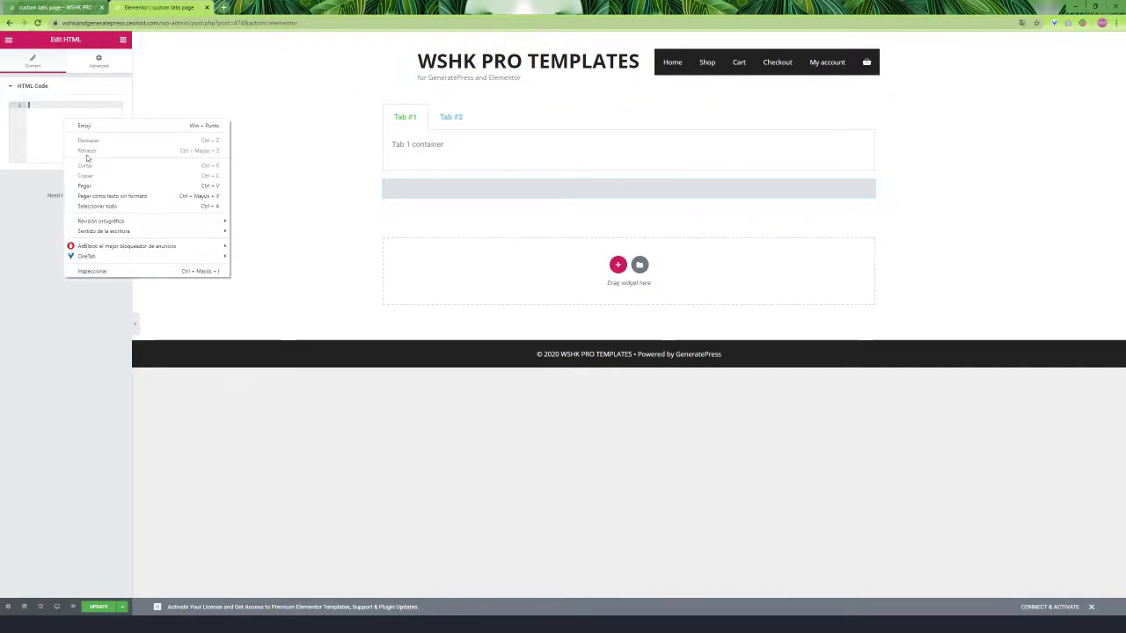
{"action": "left_click", "coordinate": [91, 186]}
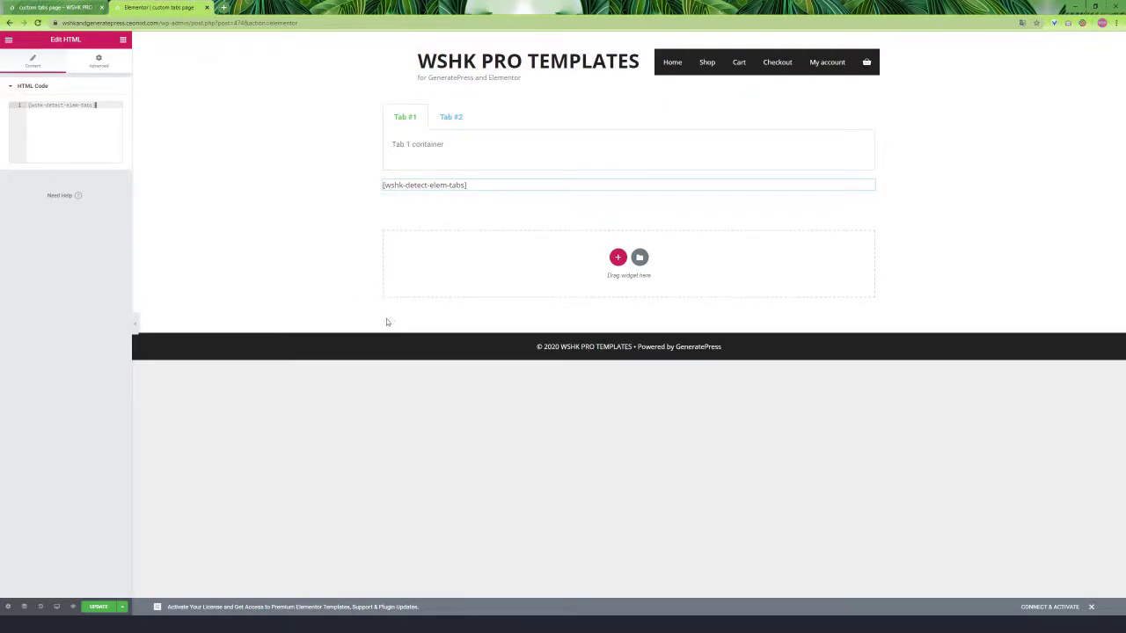
{"action": "left_click", "coordinate": [96, 608]}
- View the live page and switch between Tab #2 and Tab #1 to check the tab identifier in the URL
{"action": "left_click", "coordinate": [8, 43]}
{"action": "left_click", "coordinate": [50, 271]}
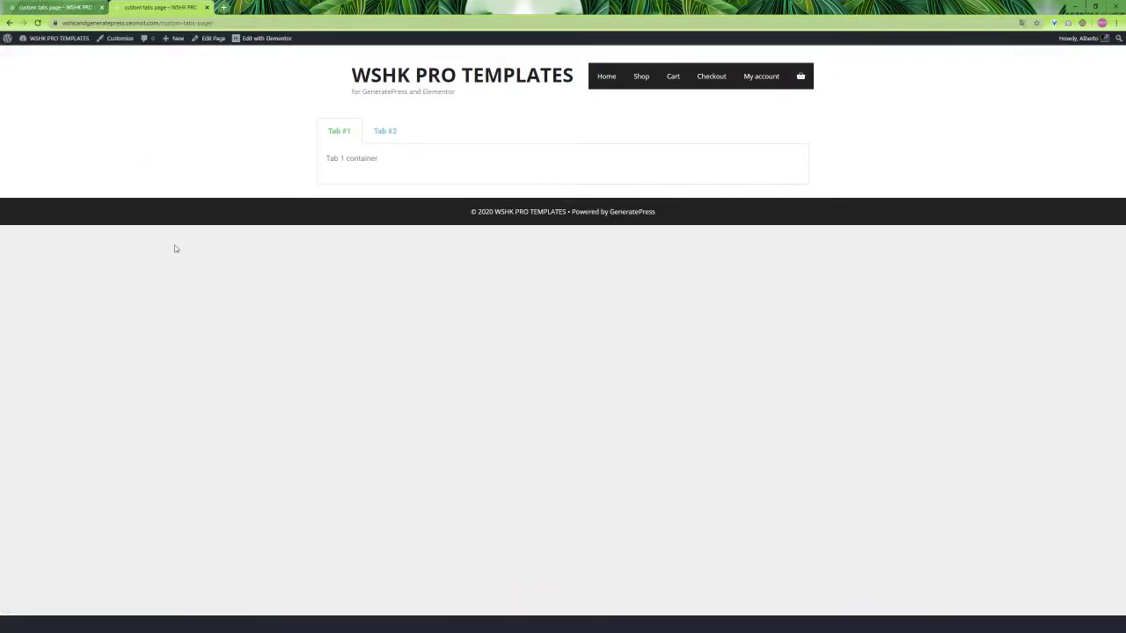
{"action": "left_click", "coordinate": [393, 134]}
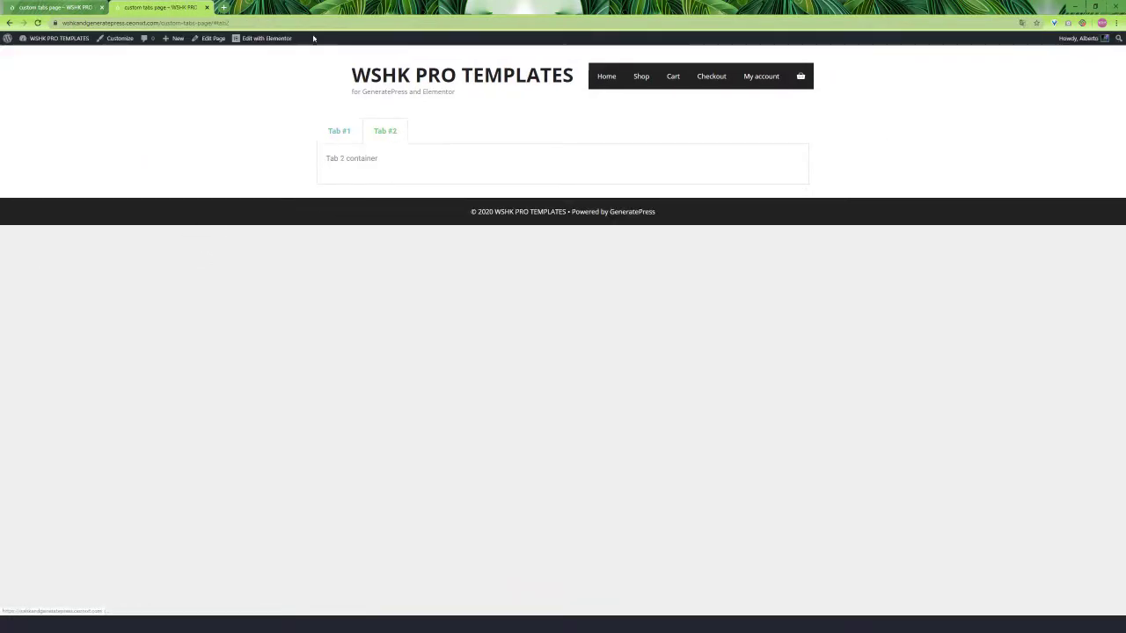
{"action": "double_click", "coordinate": [222, 23]}
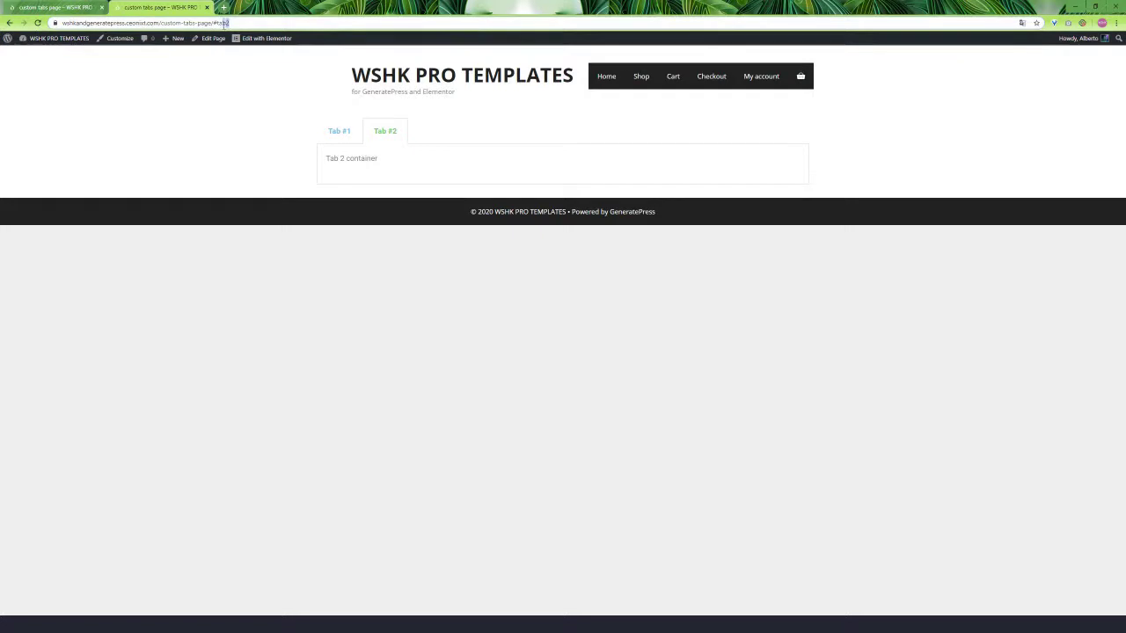
{"action": "left_click_drag", "start_coordinate": [217, 23], "coordinate": [213, 27]}
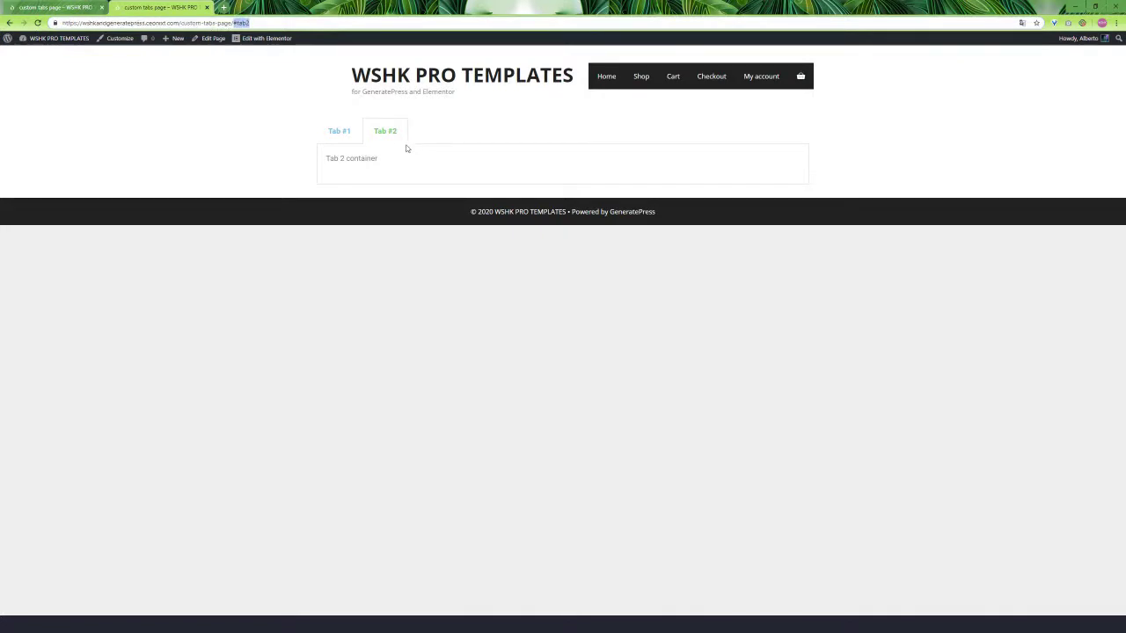
{"action": "left_click", "coordinate": [345, 143]}
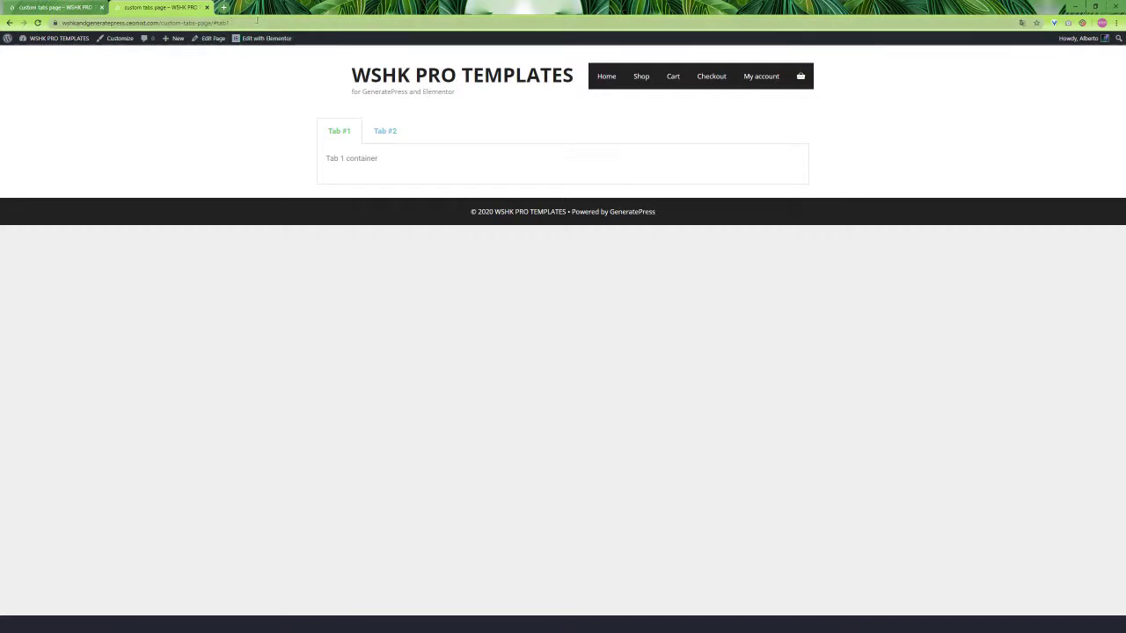
- Activate Tab #2 on the live page and copy its full URL ending in /custom-tabs-page/#tab2
{"action": "left_click", "coordinate": [390, 131]}
{"action": "left_click_drag", "start_coordinate": [231, 22], "coordinate": [62, 23]}
{"action": "right_click", "coordinate": [78, 25]}
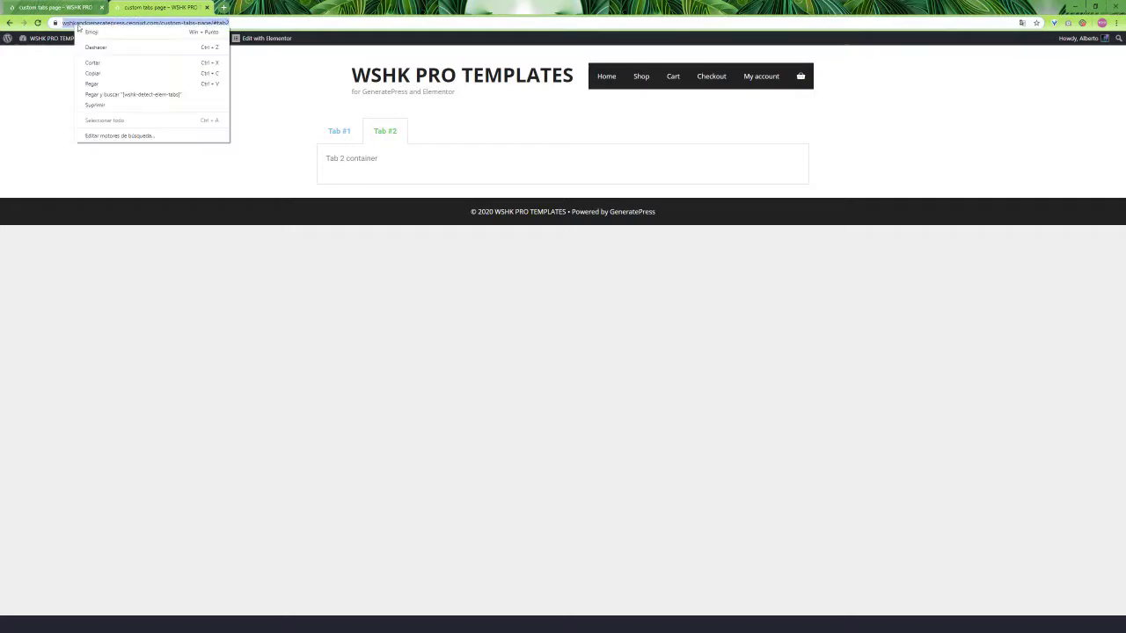
{"action": "left_click", "coordinate": [104, 73]}
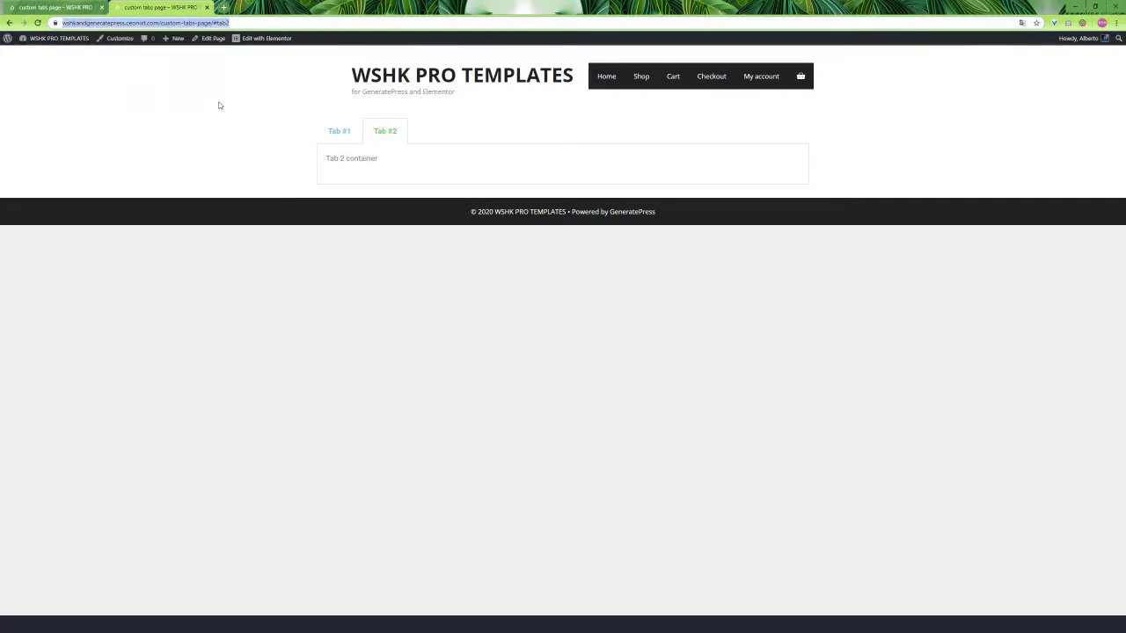
- Create a new WordPress page titled "external page for link with tab 2" and publish it
{"action": "left_click", "coordinate": [42, 56]}
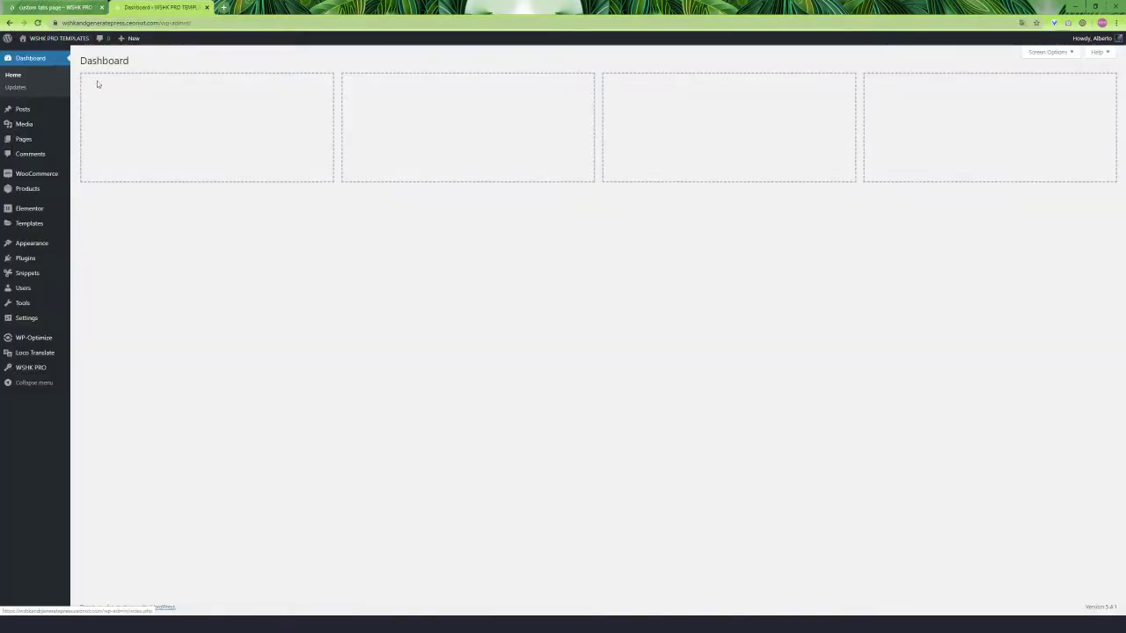
{"action": "mouse_move", "coordinate": [44, 141]}
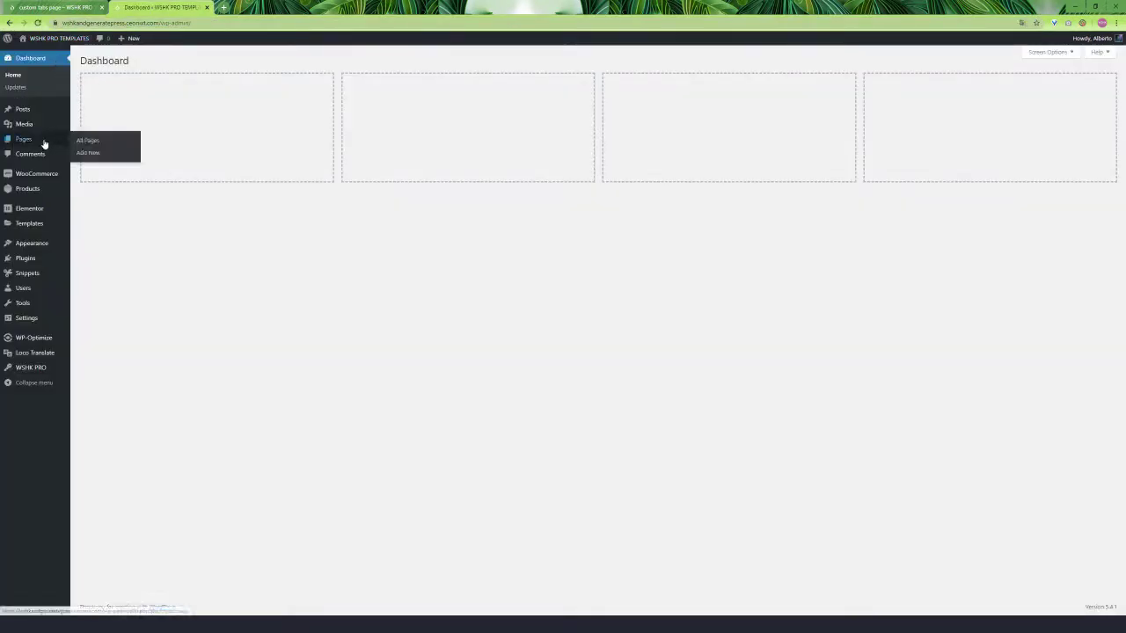
{"action": "left_click", "coordinate": [91, 154]}
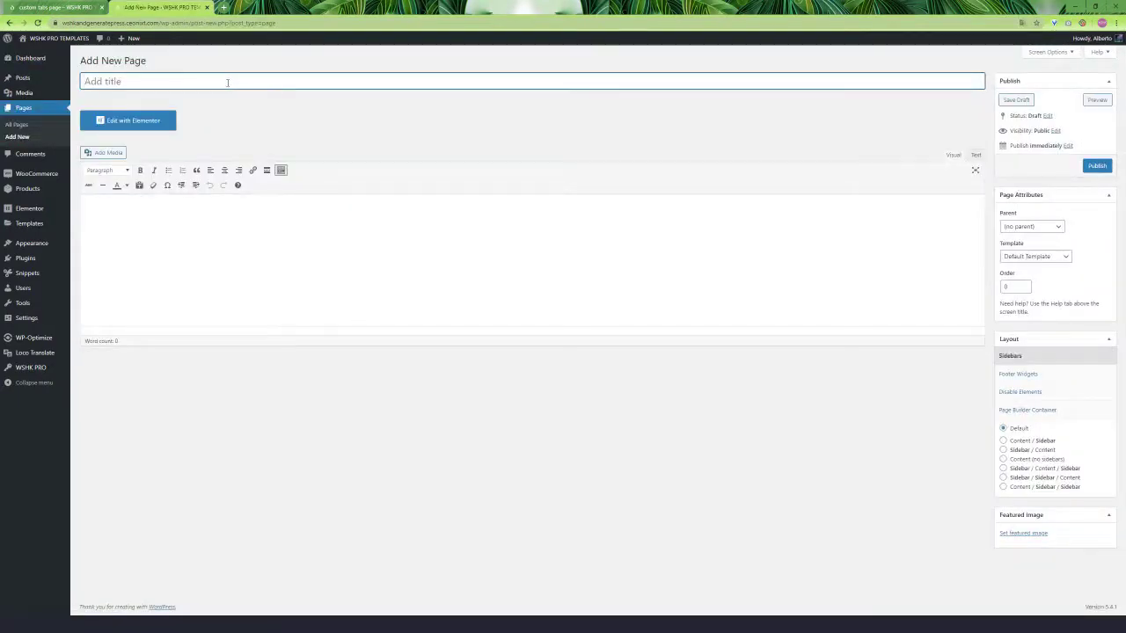
{"action": "type", "text": "external page for link with tab 2"}
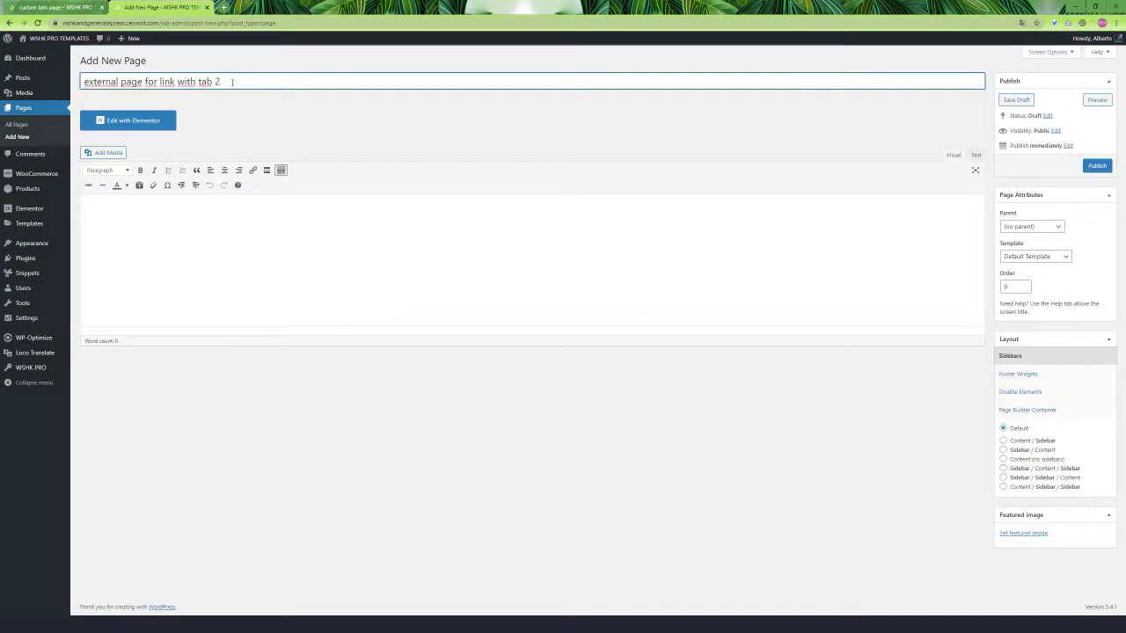
{"action": "left_click", "coordinate": [1095, 166]}
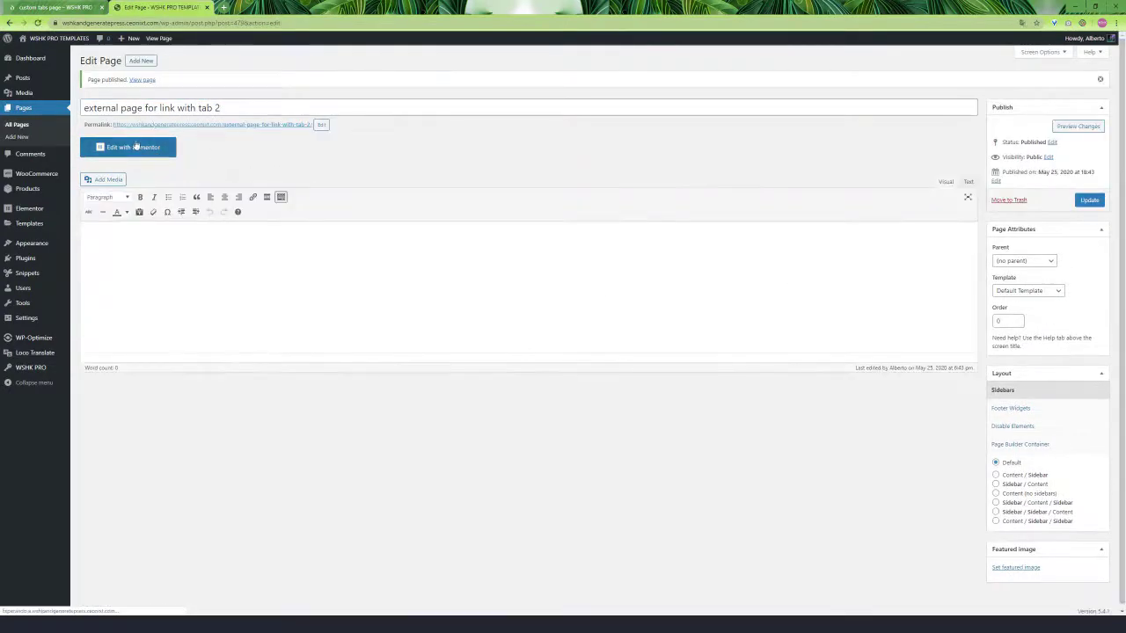
- Open the new external page in the Elementor editor and add a single-column section
{"action": "left_click", "coordinate": [134, 148]}
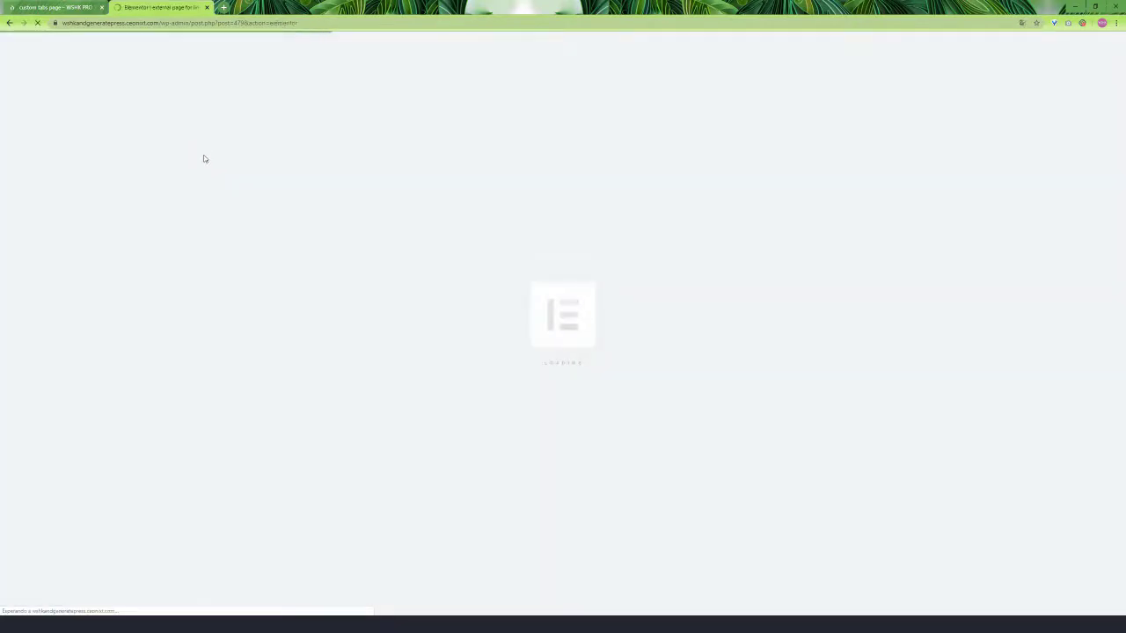
{"action": "left_click", "coordinate": [550, 227]}
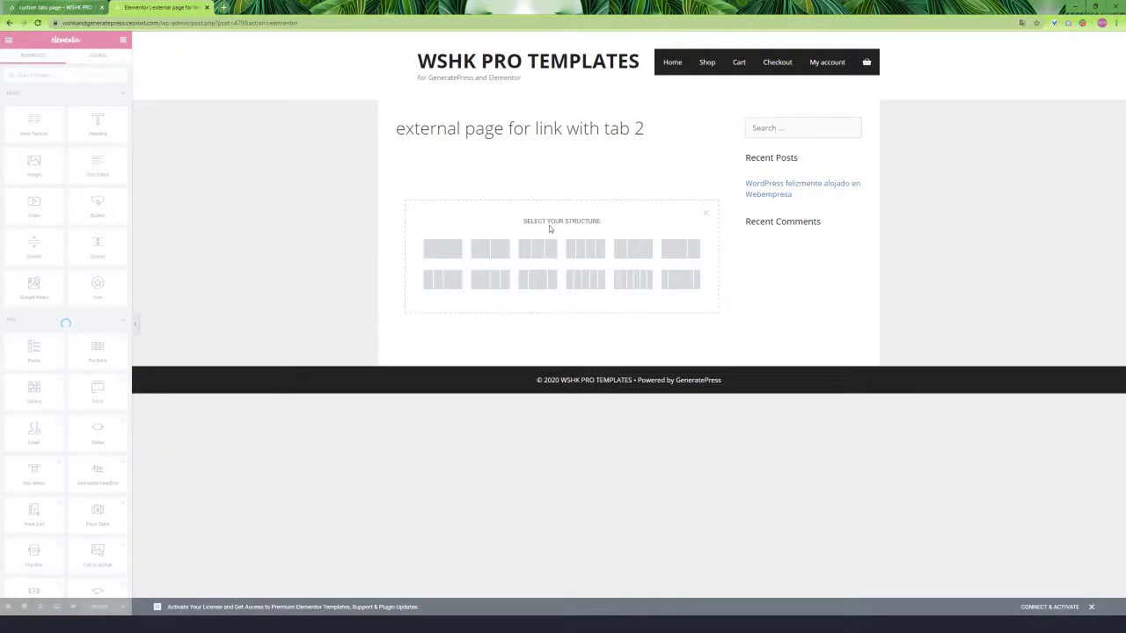
{"action": "left_click", "coordinate": [440, 253]}
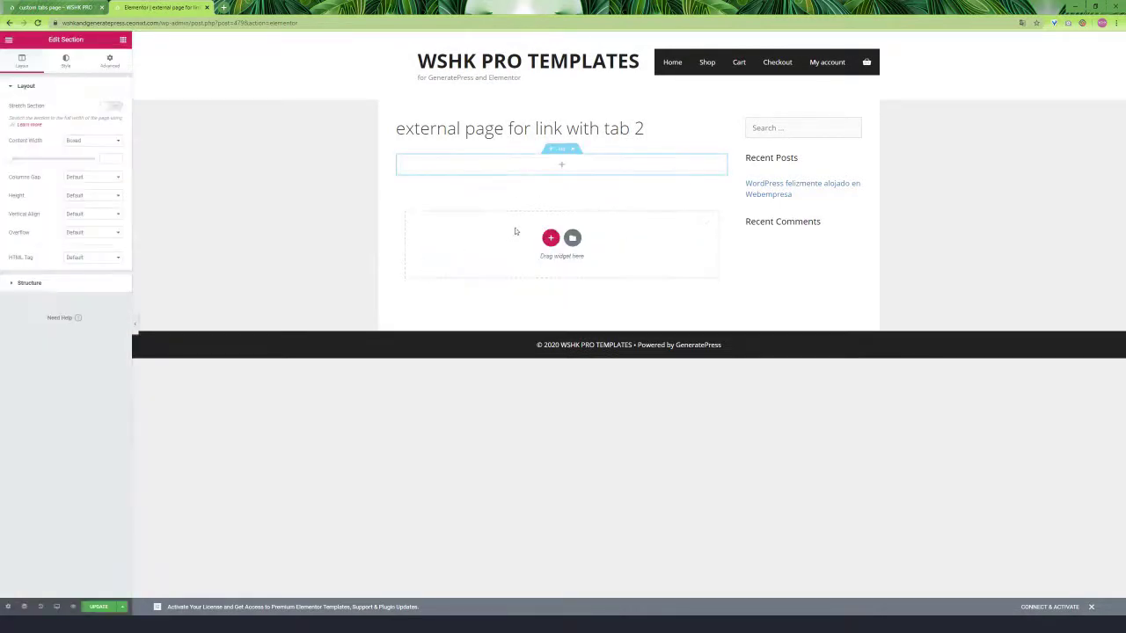
{"action": "left_click", "coordinate": [122, 40]}
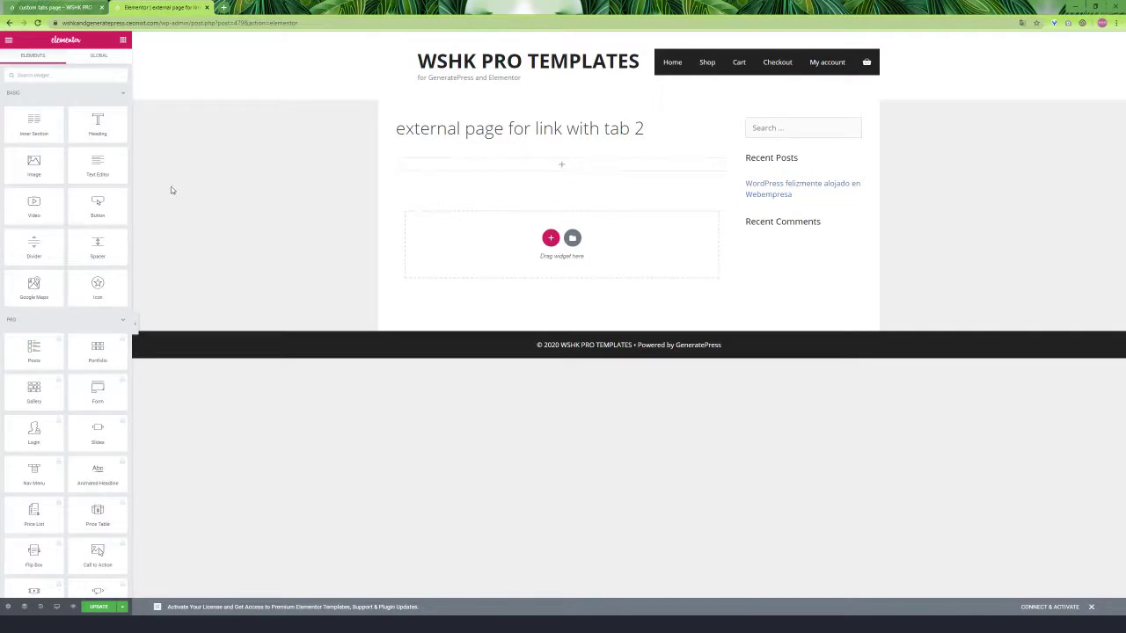
- Add a Button widget to the empty section and set its text to "Go to Tab 2"
{"action": "left_click_drag", "start_coordinate": [106, 209], "coordinate": [567, 170]}
{"action": "triple_click", "coordinate": [100, 126]}
{"action": "type", "text": "Go to "}
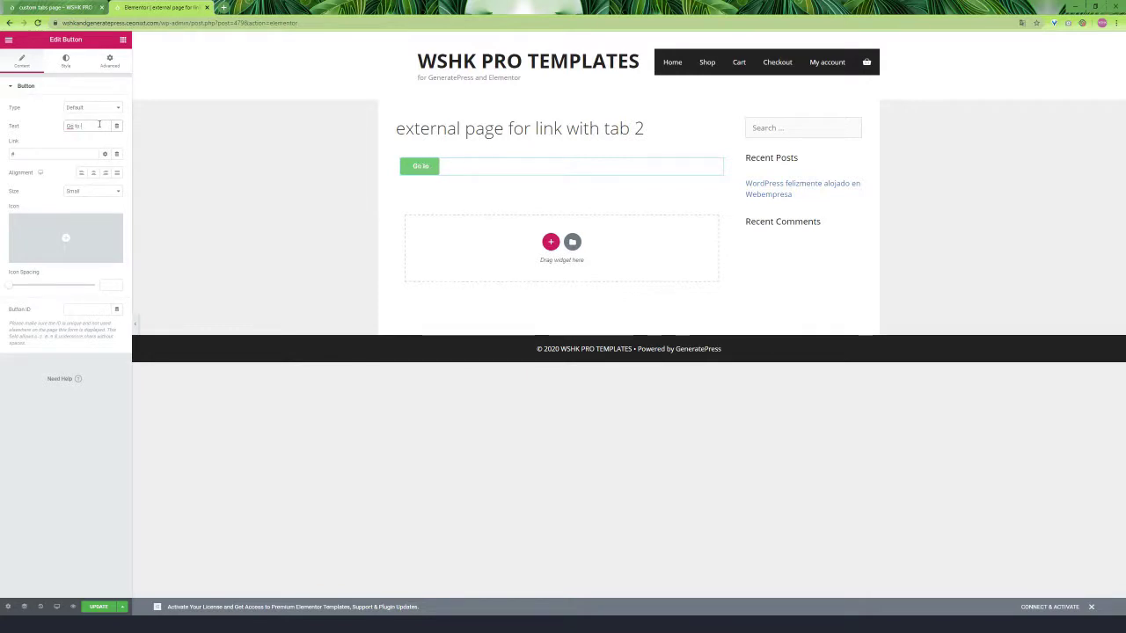
{"action": "type", "text": "Tab 2"}
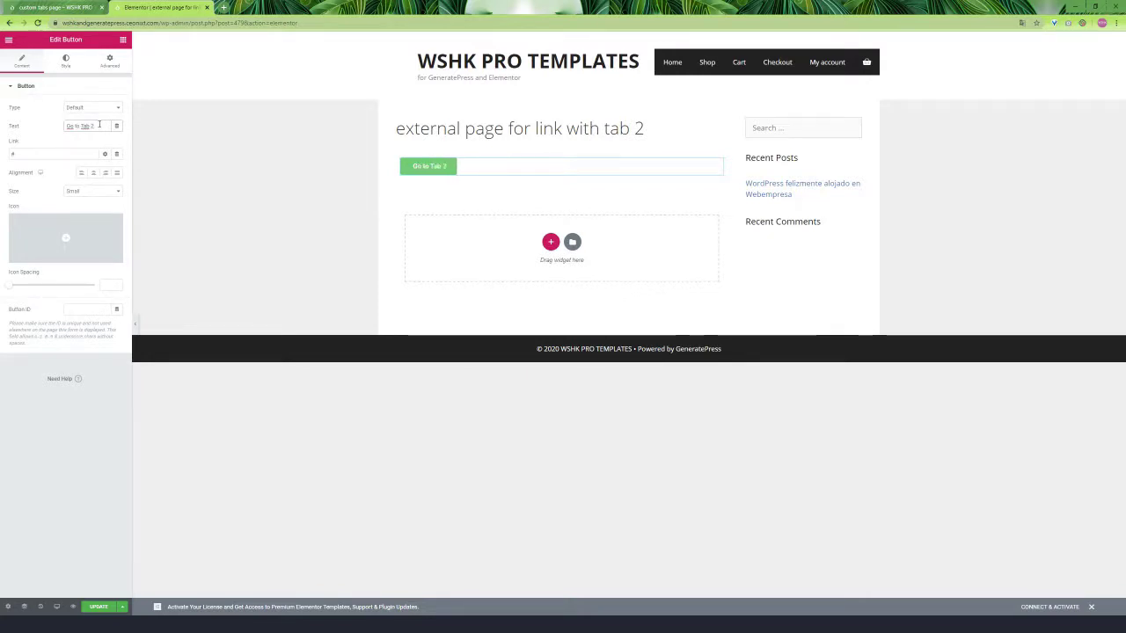
- Replace the button's link with the copied Tab #2 URL and update the page
{"action": "double_click", "coordinate": [13, 154]}
{"action": "right_click", "coordinate": [18, 154]}
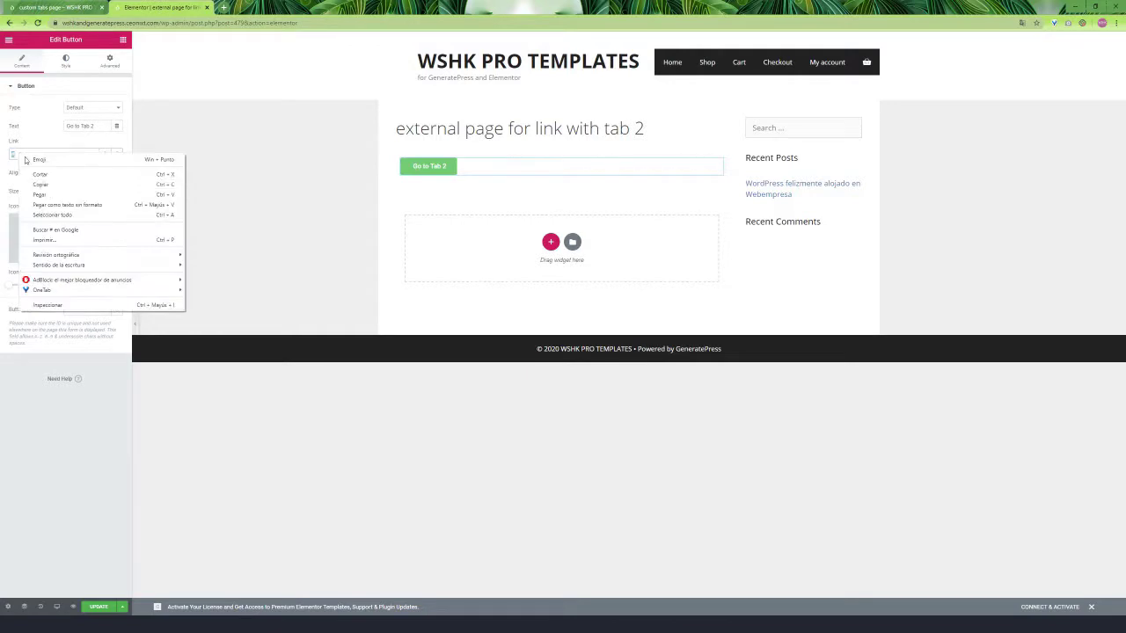
{"action": "left_click", "coordinate": [49, 195]}
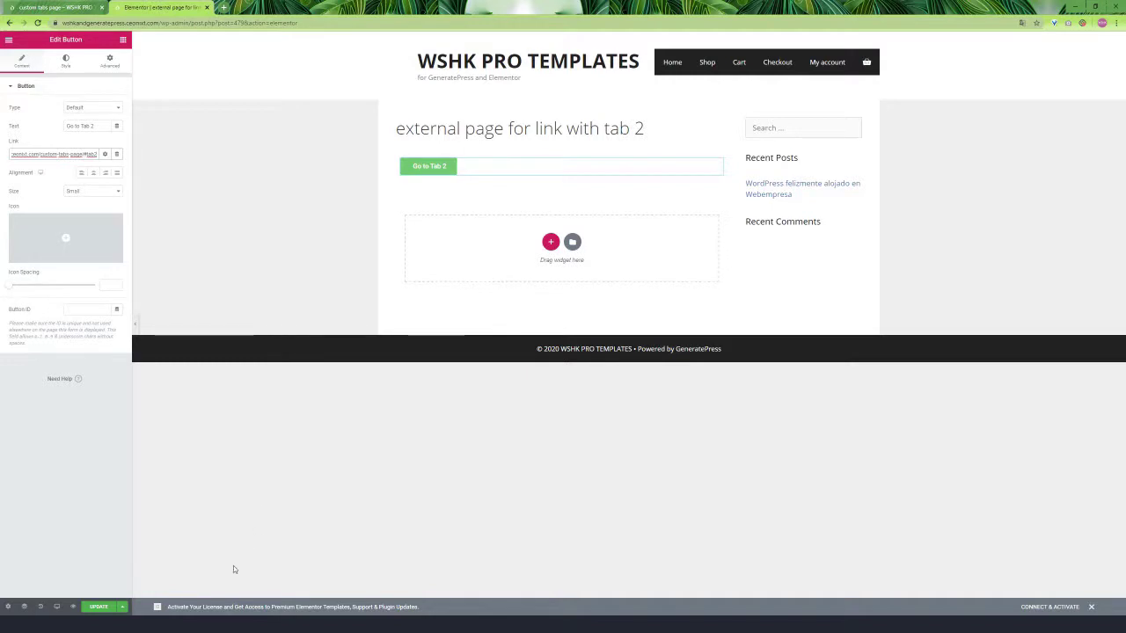
{"action": "left_click", "coordinate": [99, 607]}
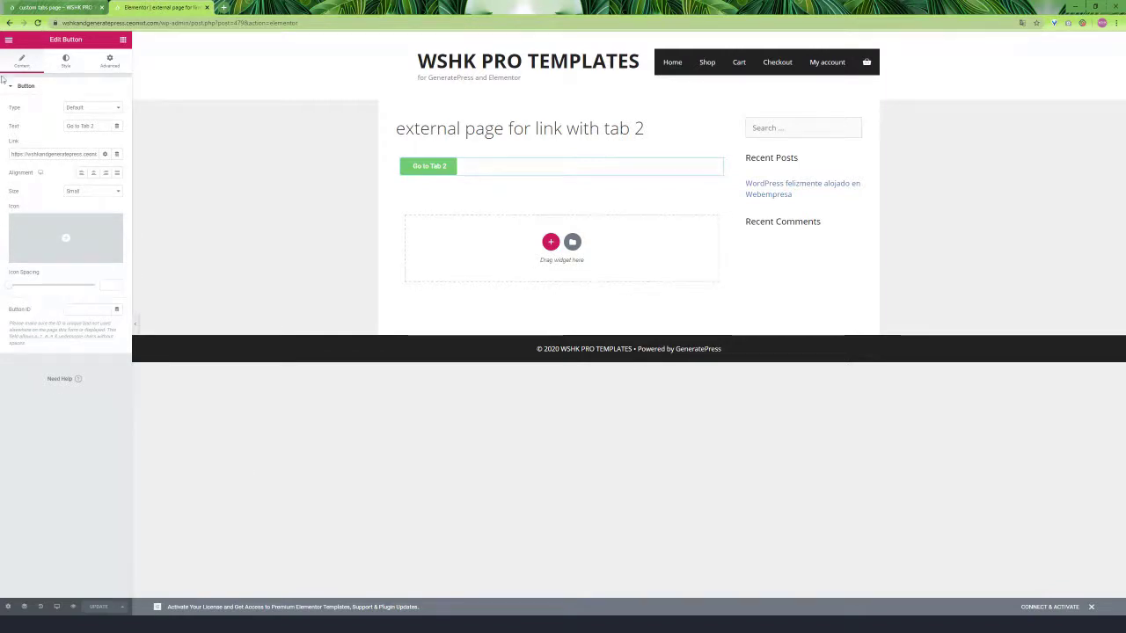
- View the live external page and follow the "Go to Tab 2" button to test the direct link to Tab #2
{"action": "left_click", "coordinate": [8, 39]}
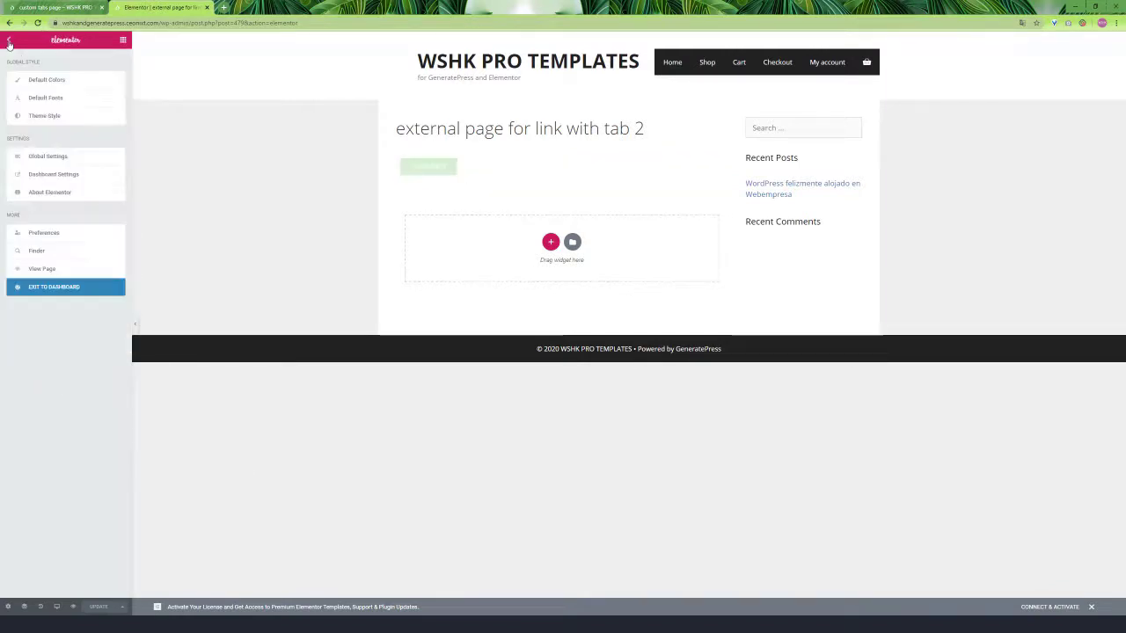
{"action": "left_click", "coordinate": [61, 269]}
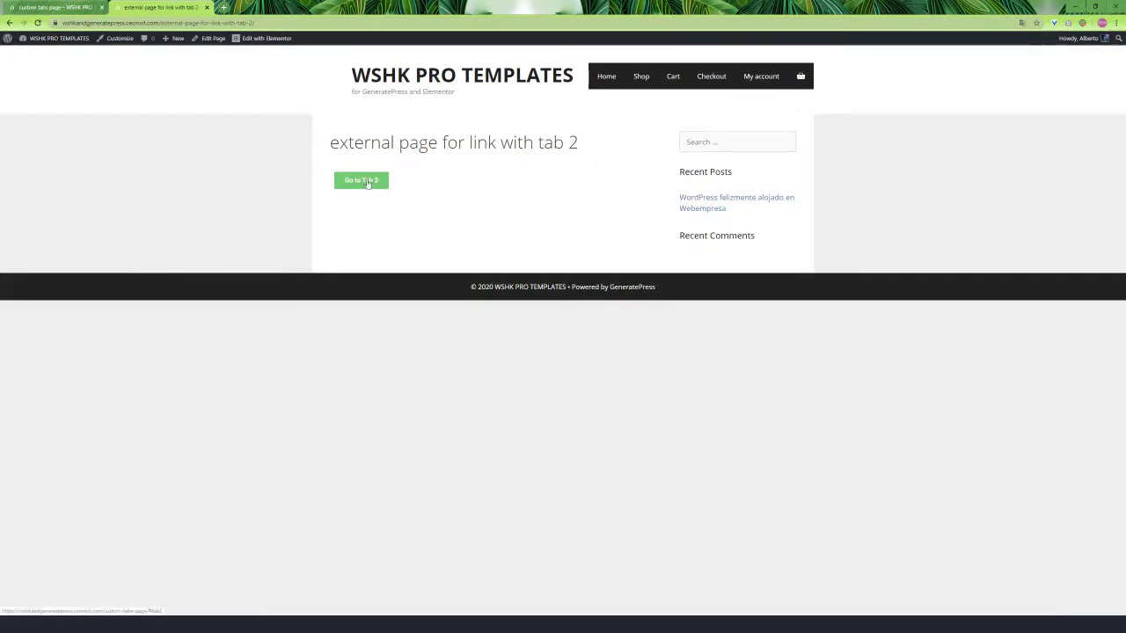
{"action": "left_click", "coordinate": [368, 182]}
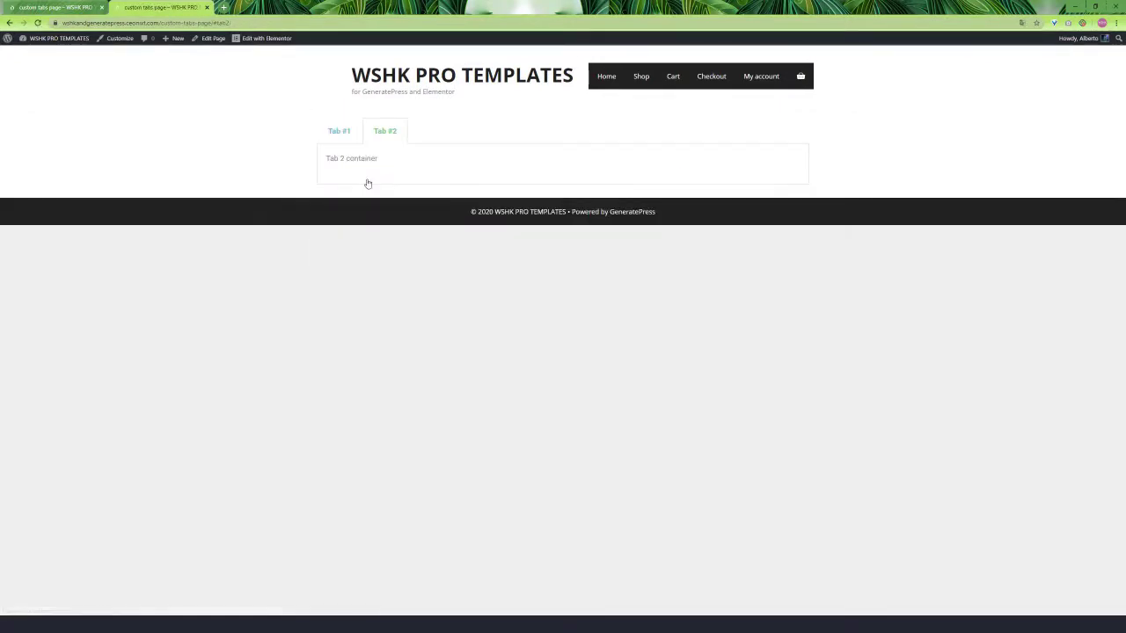
{"action": "left_click", "coordinate": [388, 134]}
- Open the custom tabs page in Elementor and set the button above the tabs to "Tab 1" with the link #tab1
{"action": "left_click", "coordinate": [261, 42]}
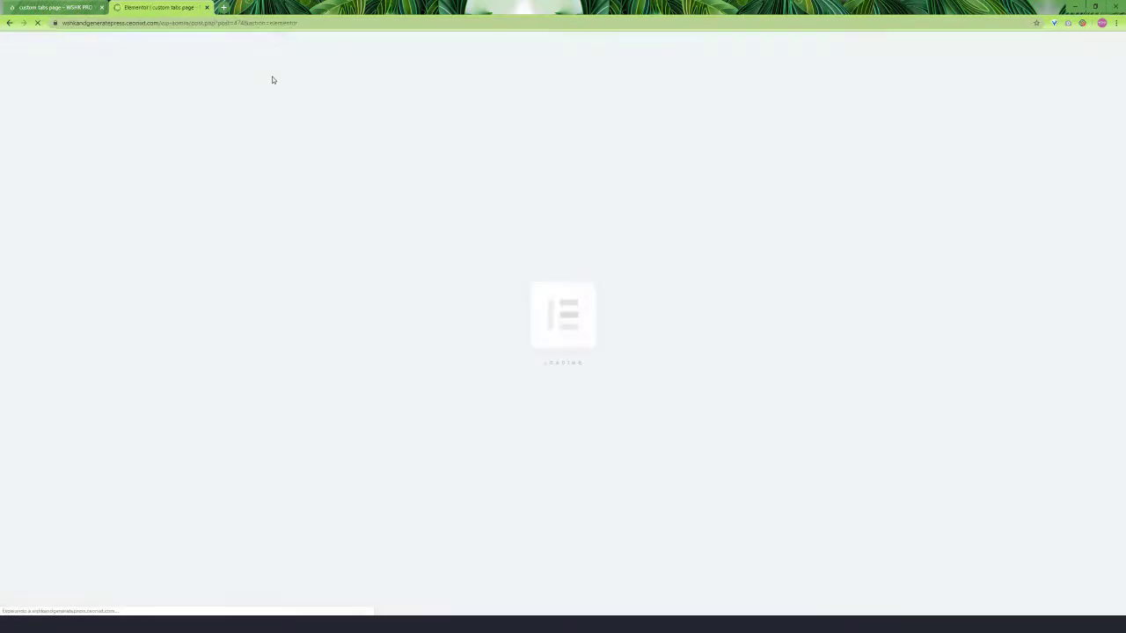
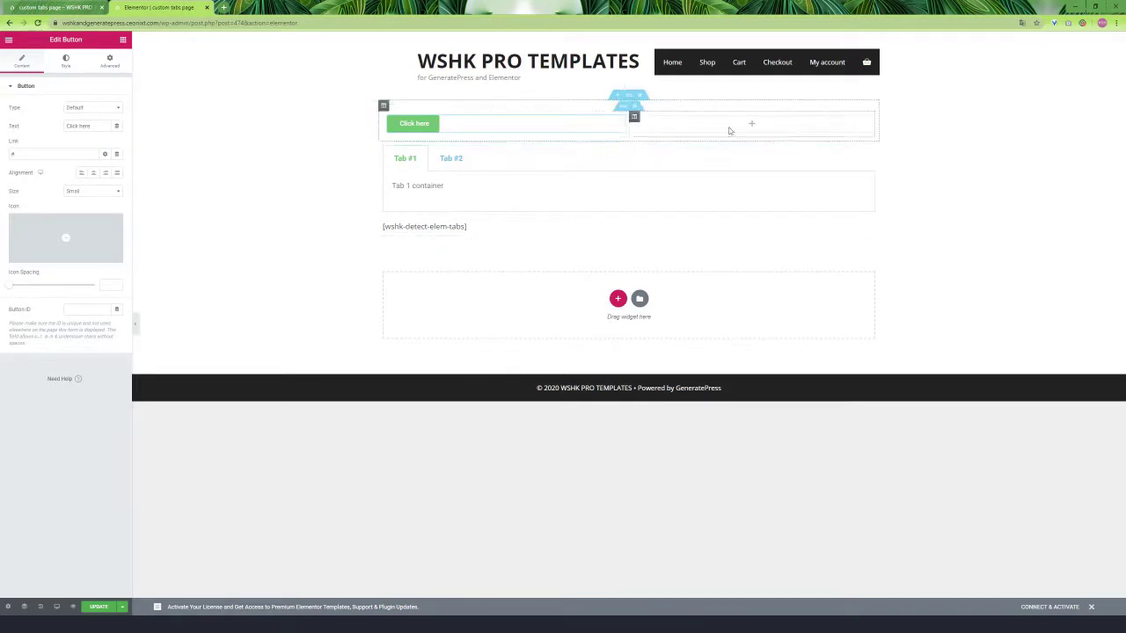
{"action": "left_click_drag", "start_coordinate": [66, 124], "coordinate": [91, 130]}
{"action": "type", "text": "Tab 1"}
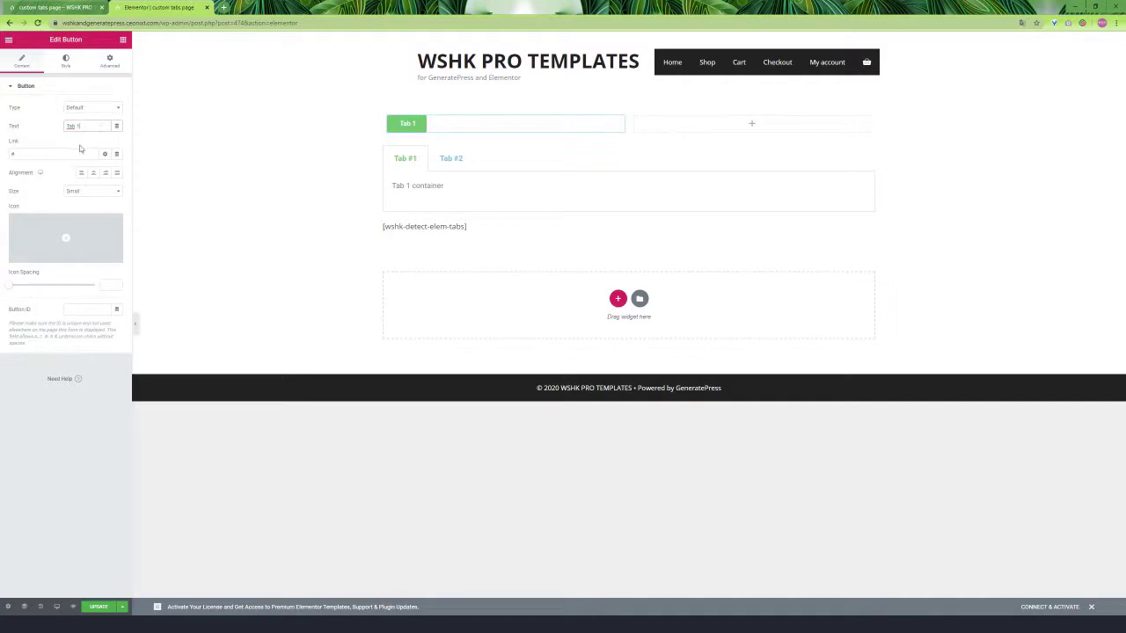
{"action": "left_click", "coordinate": [70, 153]}
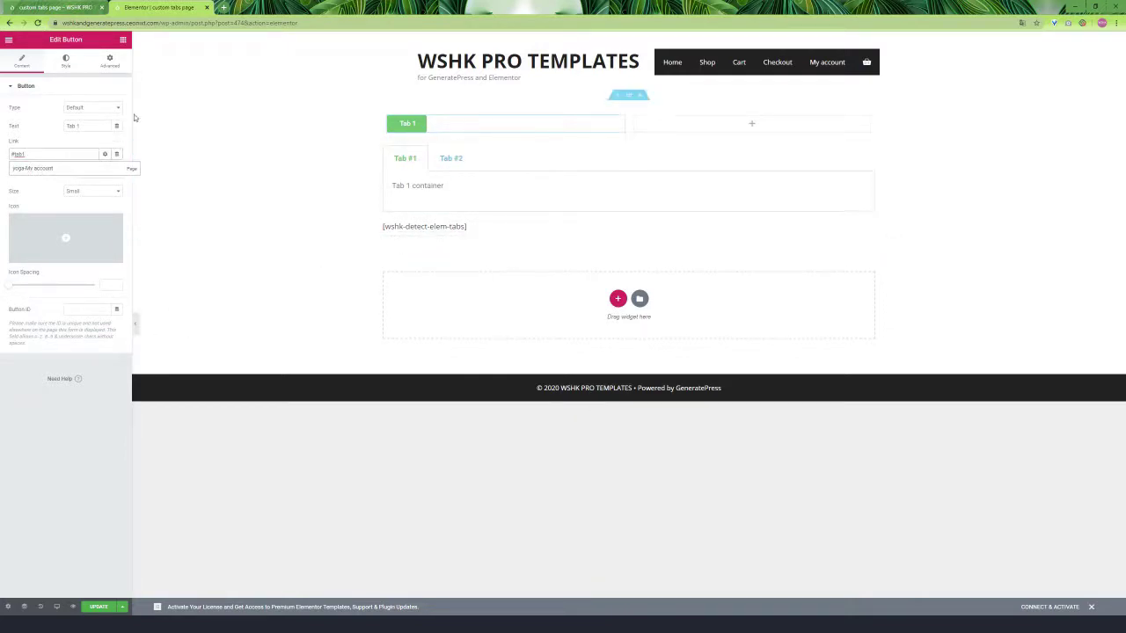
- Duplicate the "Tab 1" button and move the copy into the empty second column
{"action": "right_click", "coordinate": [524, 133]}
{"action": "left_click", "coordinate": [547, 150]}
{"action": "left_click_drag", "start_coordinate": [565, 146], "coordinate": [708, 137]}
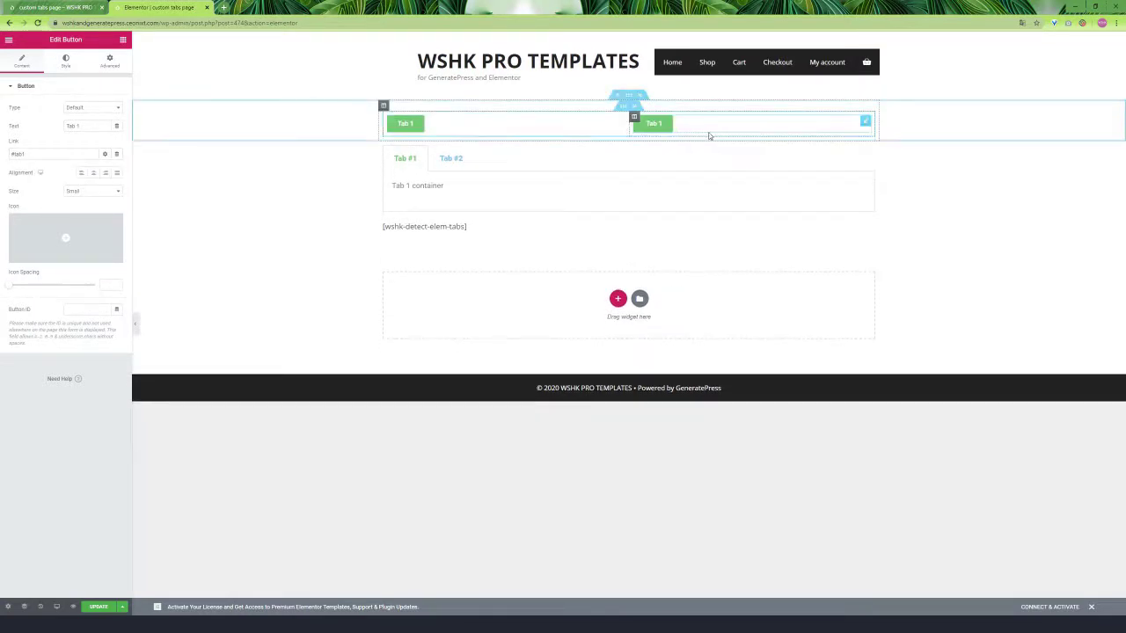
- Set the duplicated button's text to "Tab 2" and its link to #tab2, and update the page
{"action": "right_click", "coordinate": [725, 131]}
{"action": "left_click", "coordinate": [747, 134]}
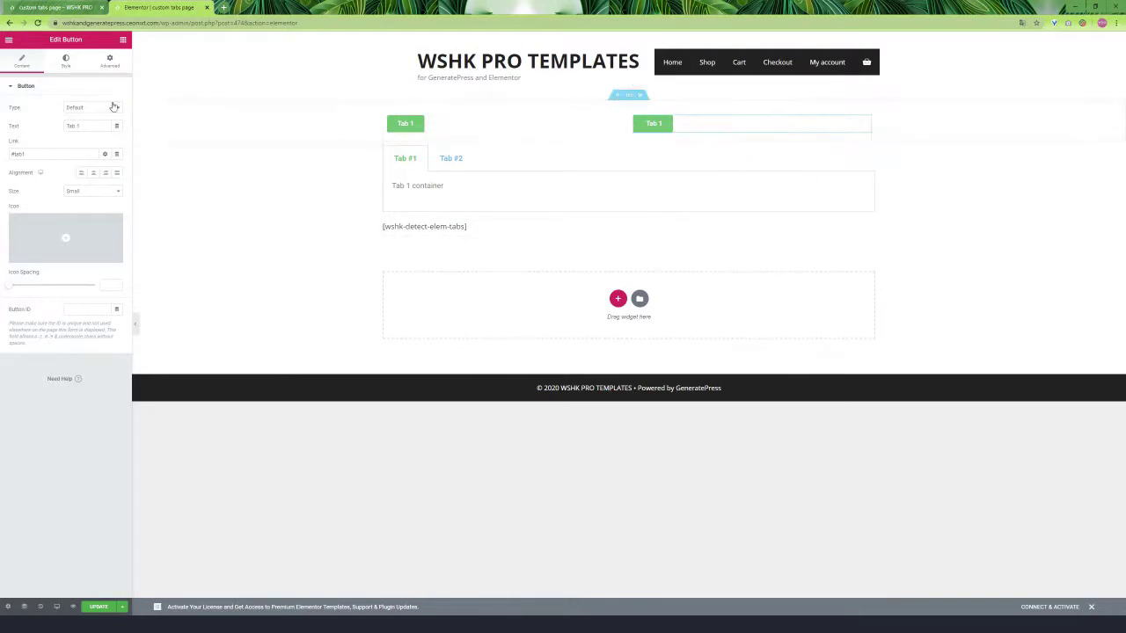
{"action": "left_click", "coordinate": [115, 129]}
{"action": "left_click", "coordinate": [96, 127]}
{"action": "key", "text": "BackSpace"}
{"action": "type", "text": "3"}
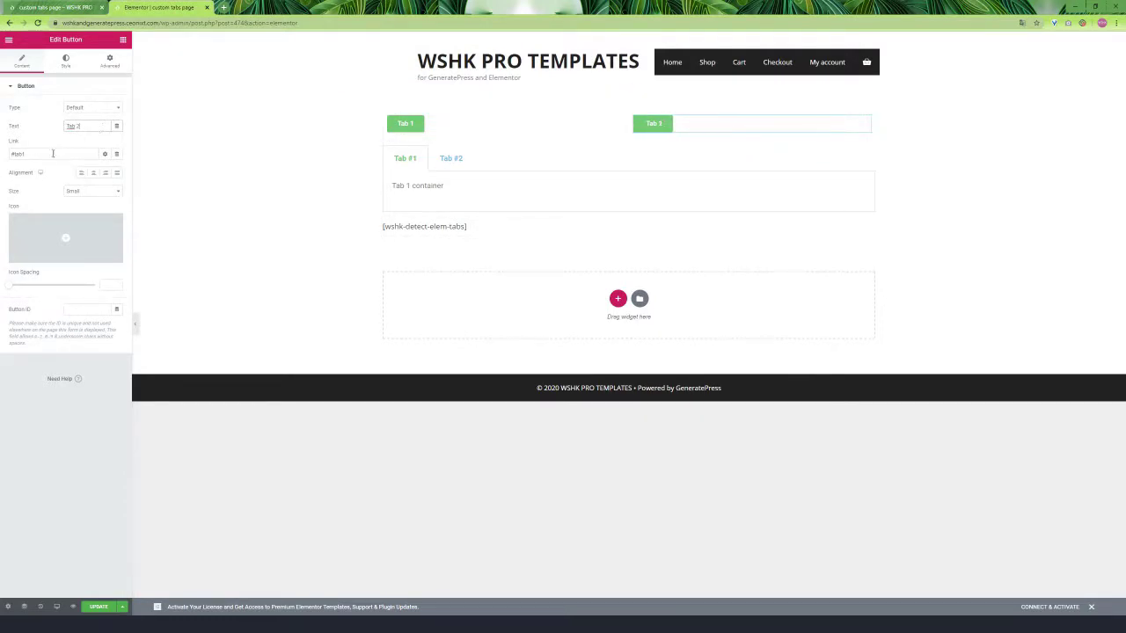
{"action": "double_click", "coordinate": [53, 155]}
{"action": "type", "text": "tab2"}
{"action": "left_click", "coordinate": [66, 434]}
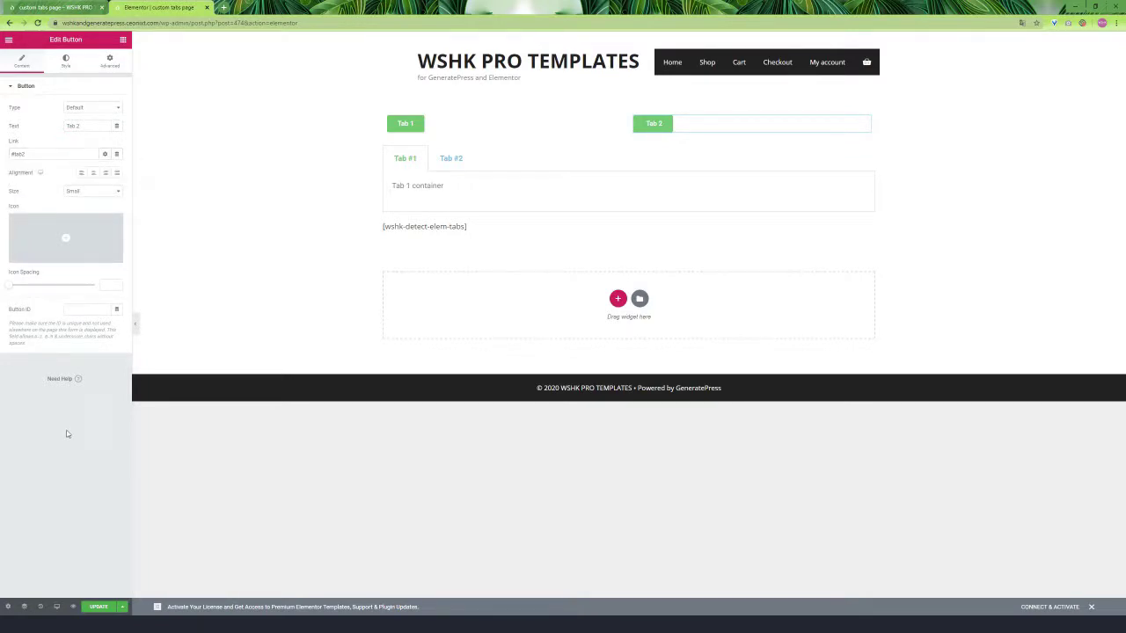
{"action": "left_click", "coordinate": [102, 607]}
- View the live page and test switching tabs with the "Tab 1" and "Tab 2" buttons and the Tab #1 title
{"action": "left_click", "coordinate": [8, 41]}
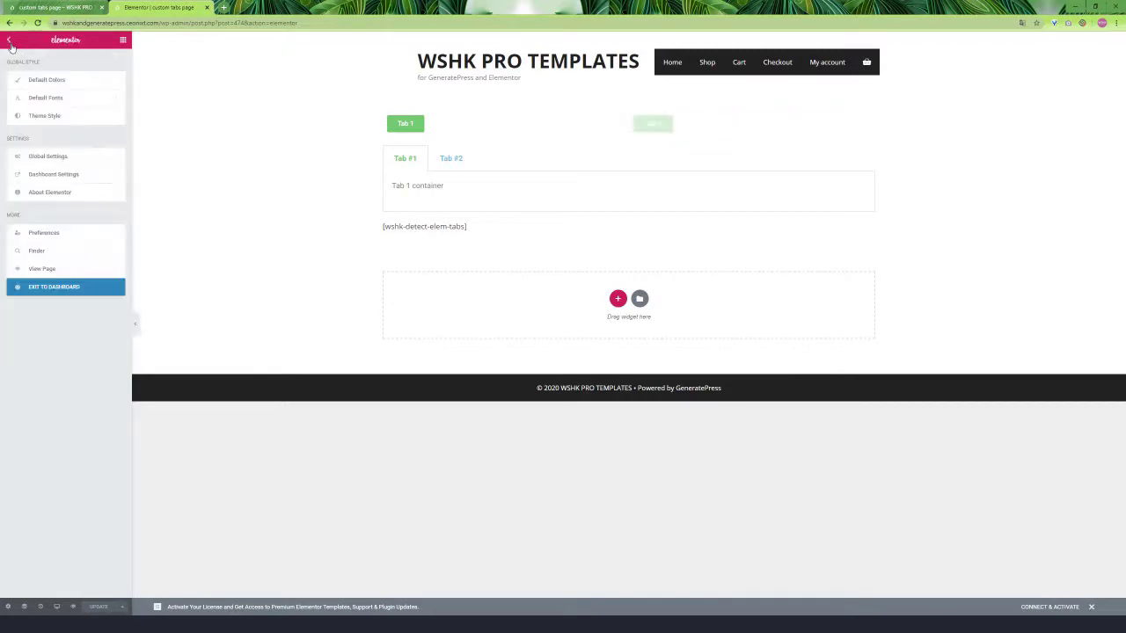
{"action": "left_click", "coordinate": [40, 268]}
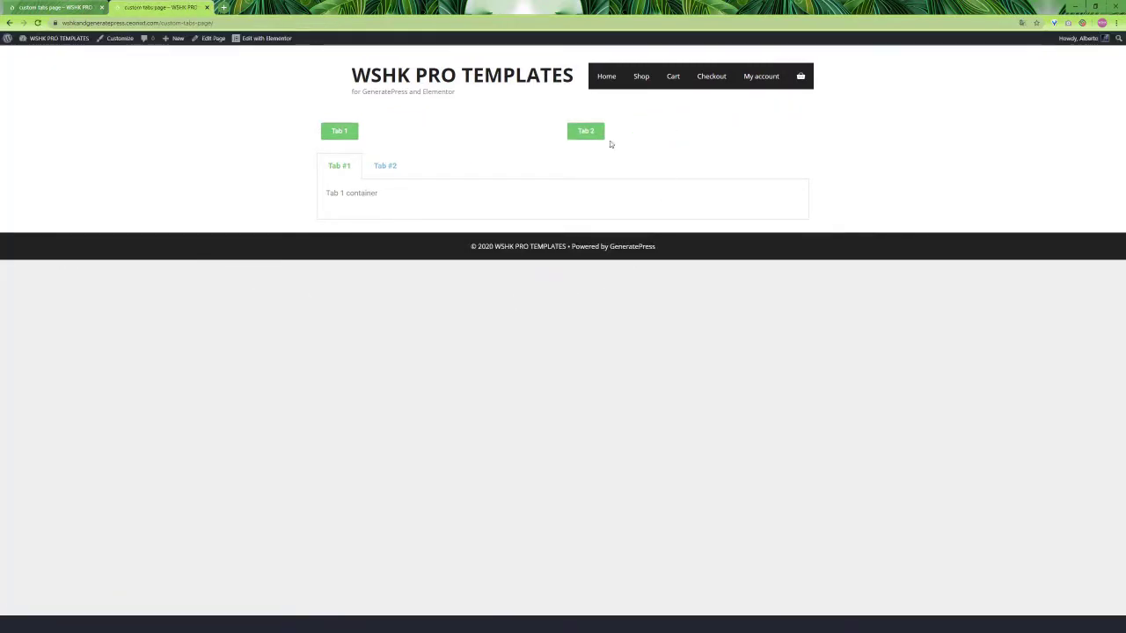
{"action": "left_click", "coordinate": [588, 134]}
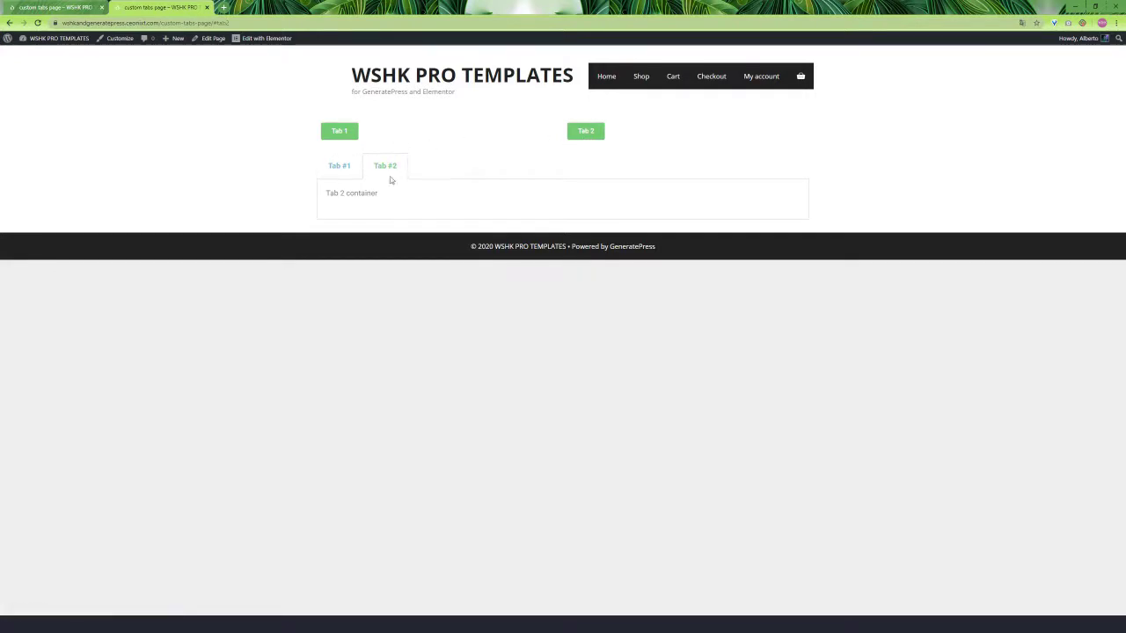
{"action": "left_click", "coordinate": [341, 132]}
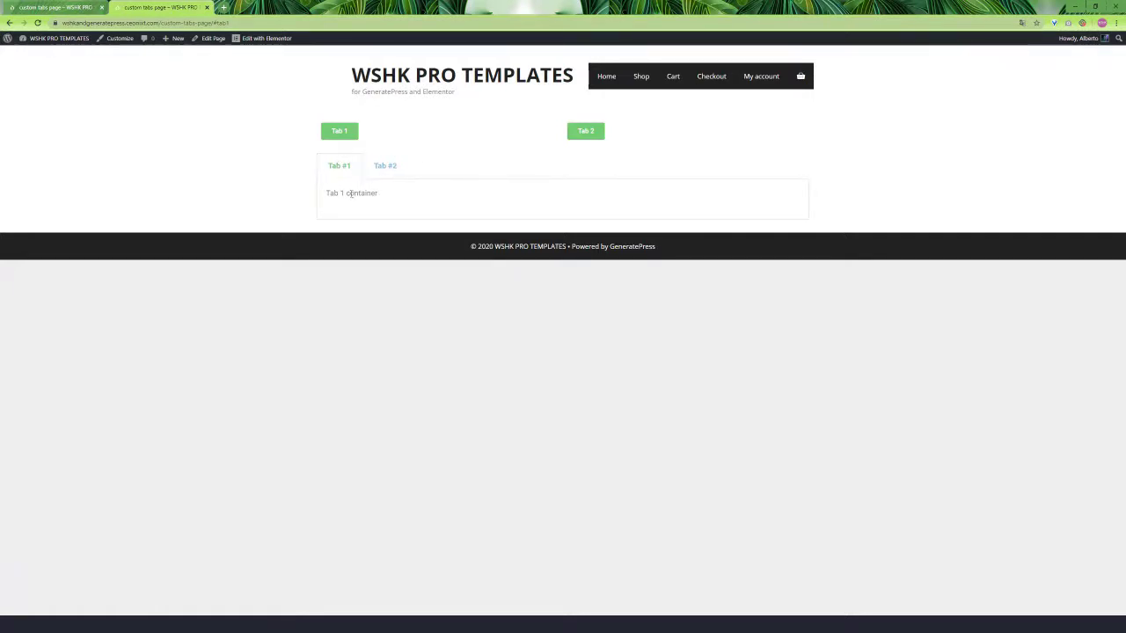
{"action": "left_click", "coordinate": [579, 132]}
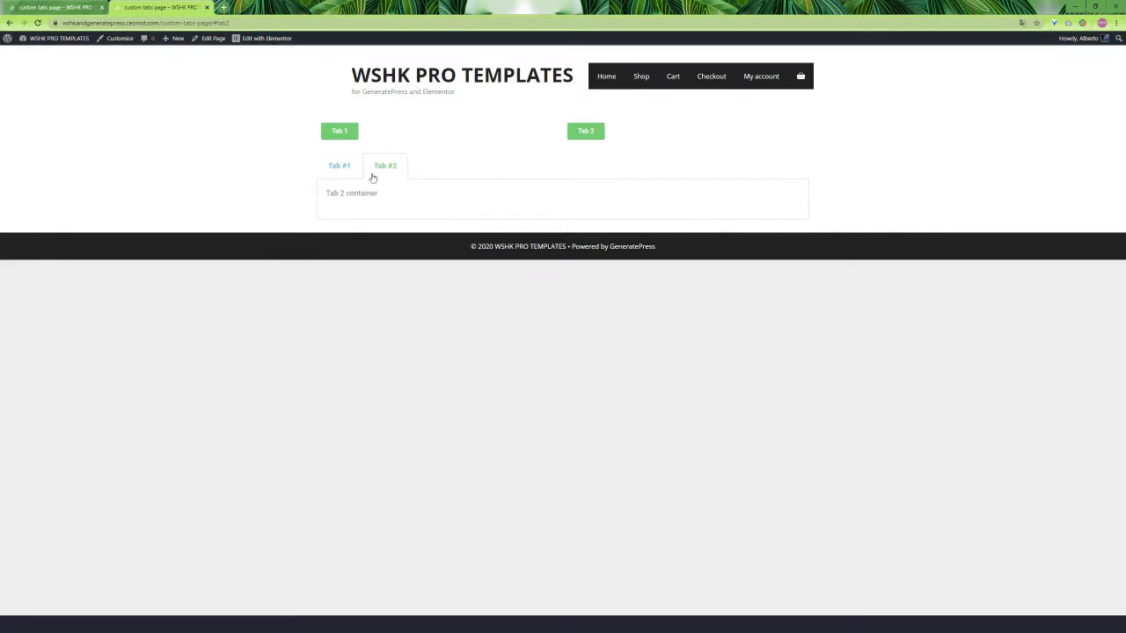
{"action": "left_click", "coordinate": [343, 167]}
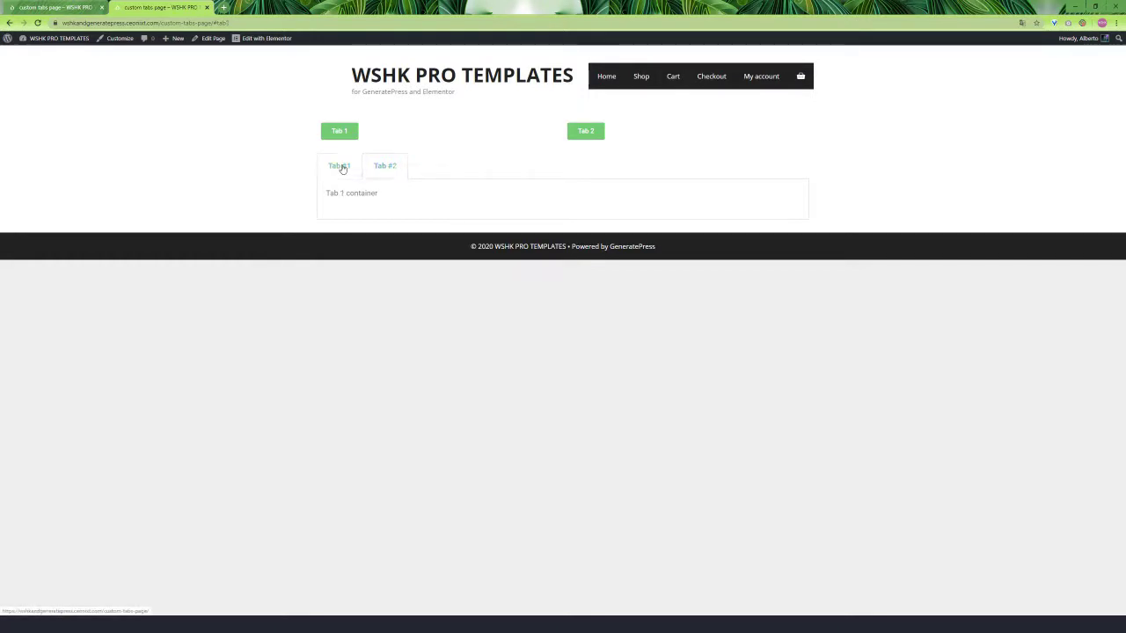
- Inspect the Tab #1 title in the browser's developer tools and select its elementor-tabs-wrapper container
{"action": "right_click", "coordinate": [342, 167]}
{"action": "left_click", "coordinate": [384, 256]}
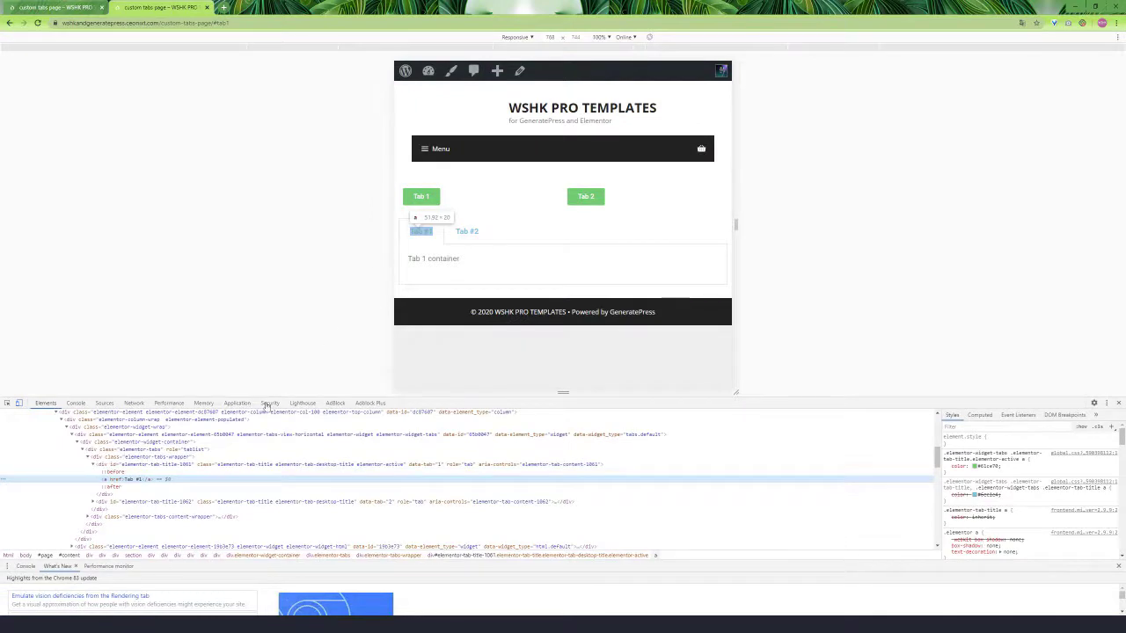
{"action": "left_click", "coordinate": [203, 458]}
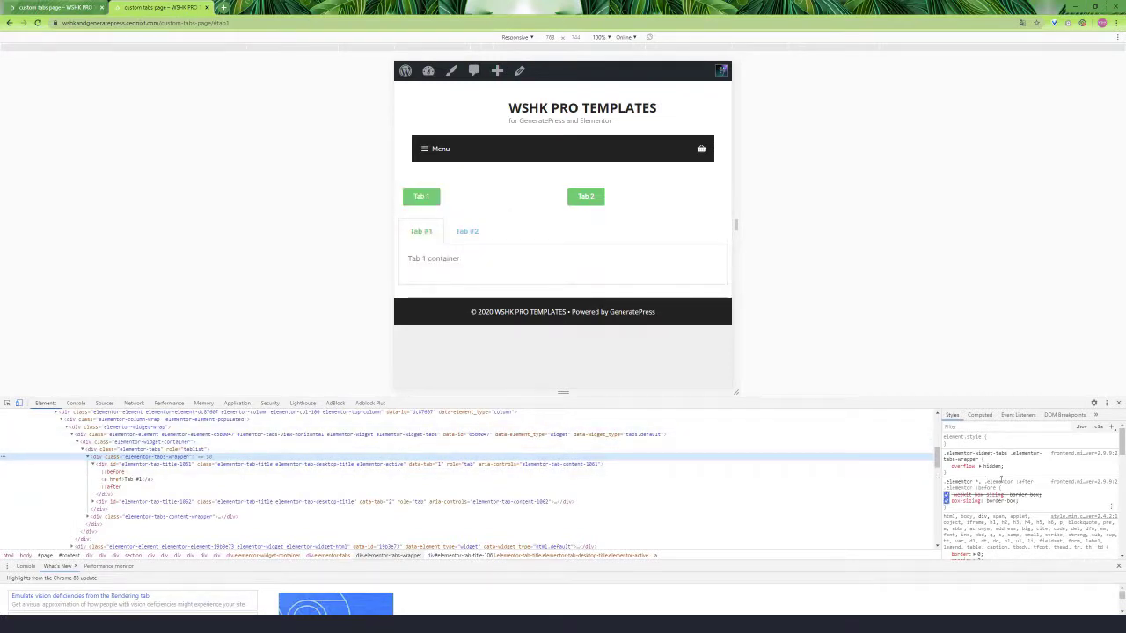
- Try hiding the tab titles by adding display: none to the selected container's element style
{"action": "left_click", "coordinate": [1019, 441]}
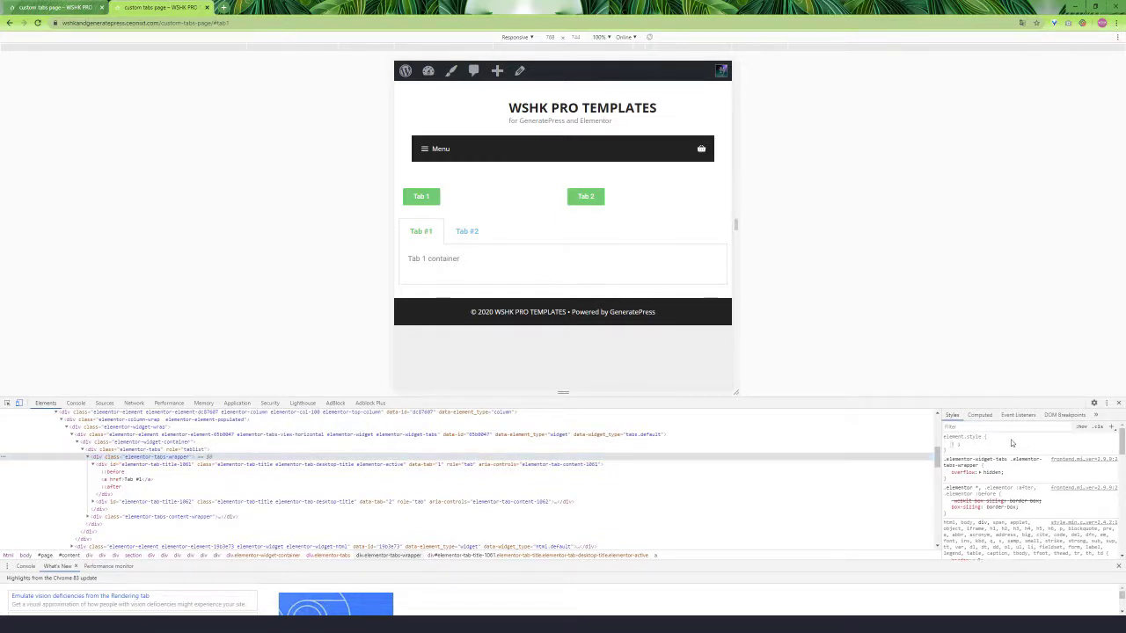
{"action": "type", "text": "display:"}
{"action": "key", "text": "Down"}
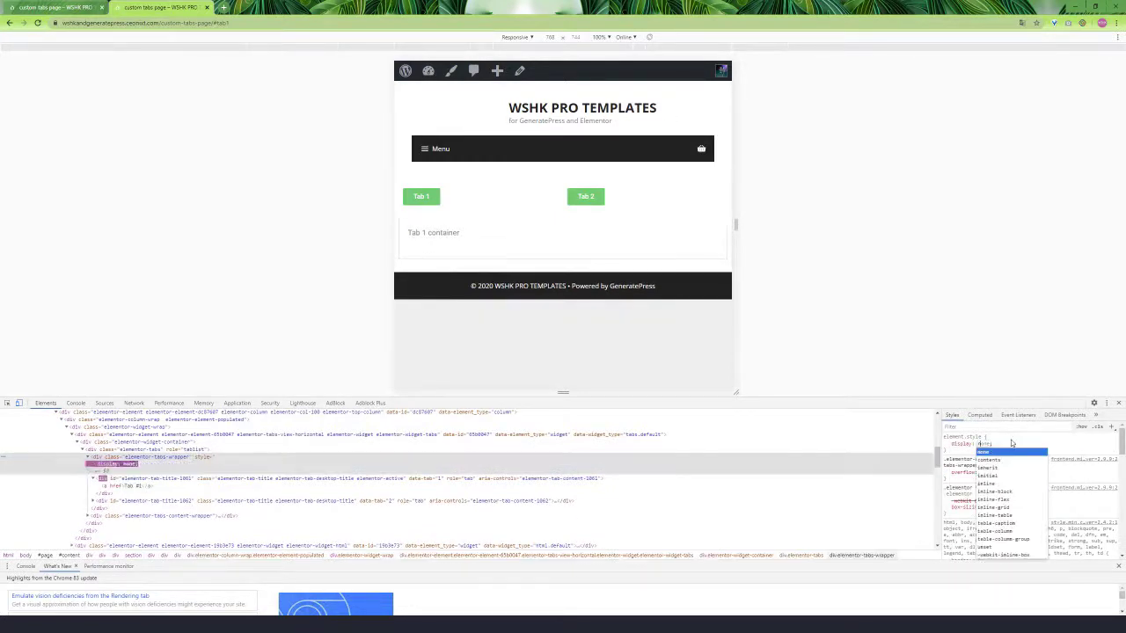
{"action": "key", "text": "Return"}
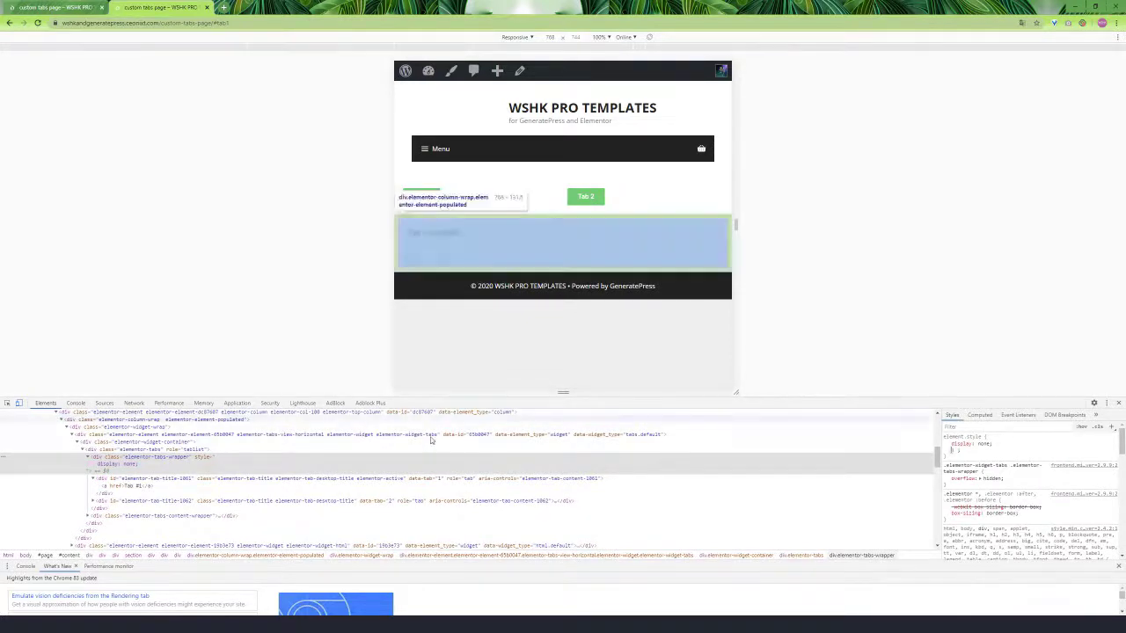
- Copy the class name elementor-tabs-wrapper from the inspected markup and close the developer tools
{"action": "double_click", "coordinate": [150, 461]}
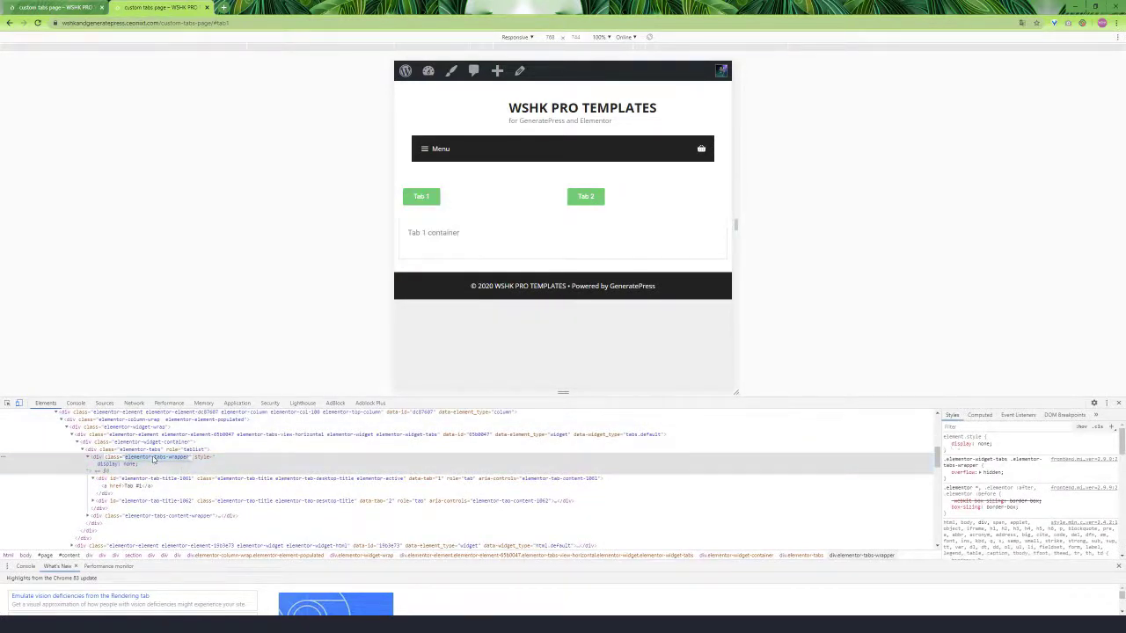
{"action": "right_click", "coordinate": [152, 458]}
{"action": "left_click", "coordinate": [180, 489]}
{"action": "left_click", "coordinate": [1119, 403]}
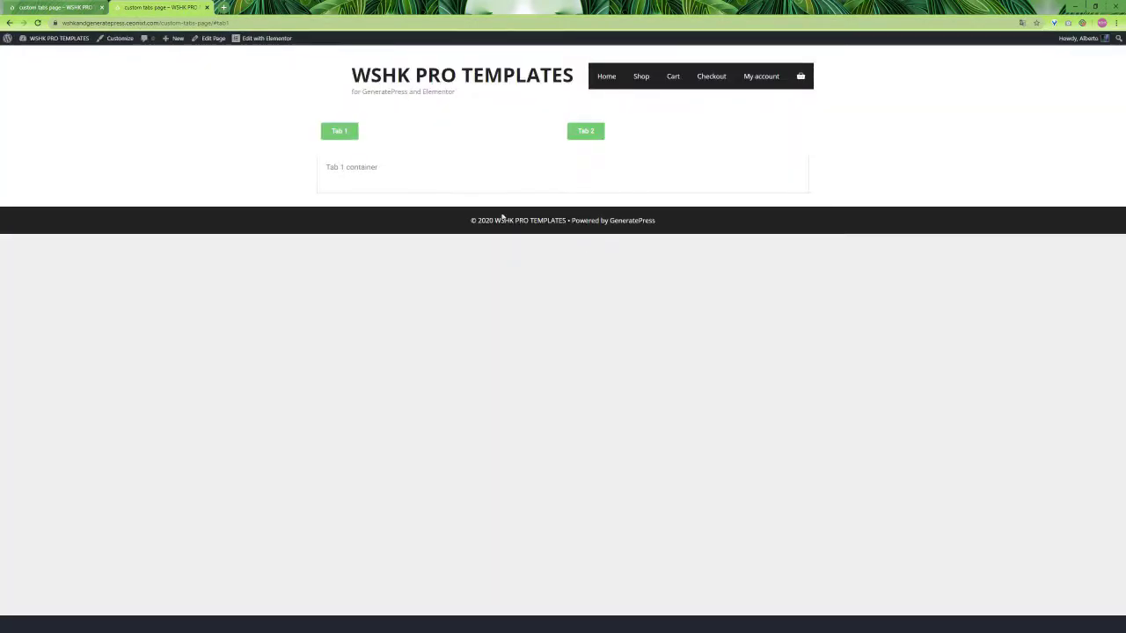
- Reopen the custom tabs page in Elementor and add an HTML widget directly above the tabs
{"action": "left_click", "coordinate": [272, 39]}
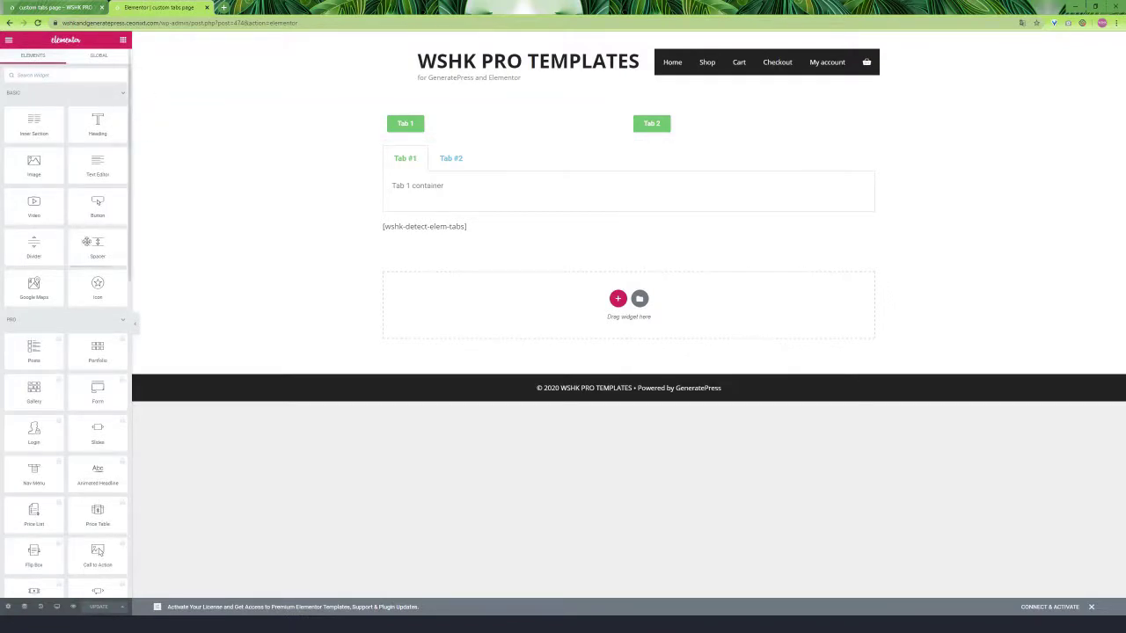
{"action": "left_click", "coordinate": [121, 321]}
{"action": "scroll", "coordinate": [94, 351], "scroll_direction": "down", "scroll_amount": 2}
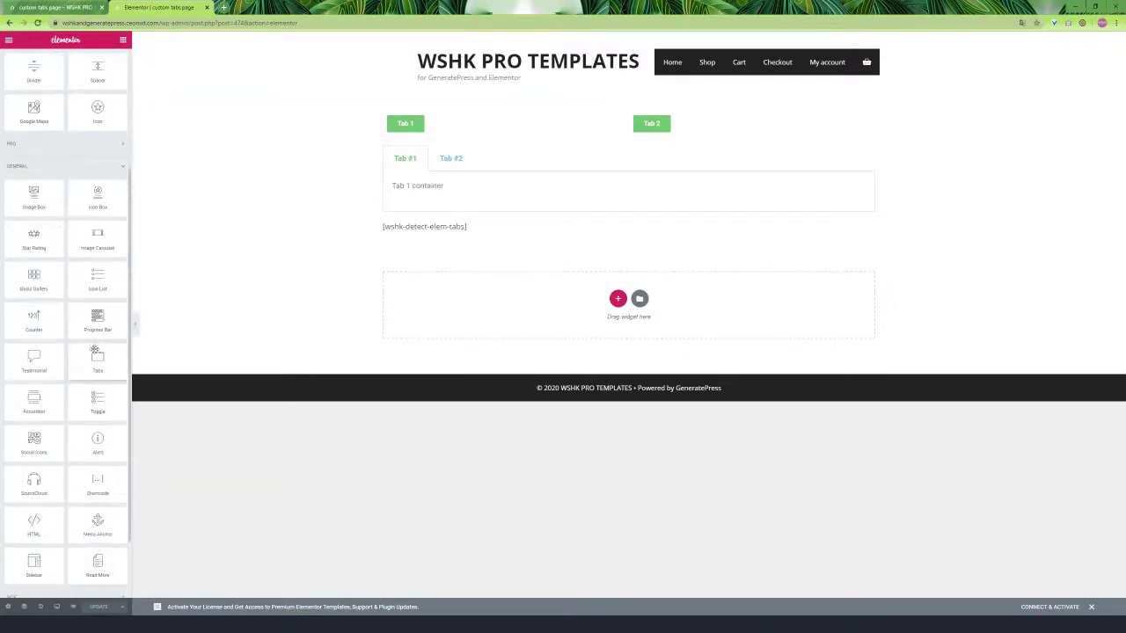
{"action": "scroll", "coordinate": [94, 350], "scroll_direction": "down", "scroll_amount": 1}
{"action": "left_click_drag", "start_coordinate": [33, 442], "coordinate": [515, 161]}
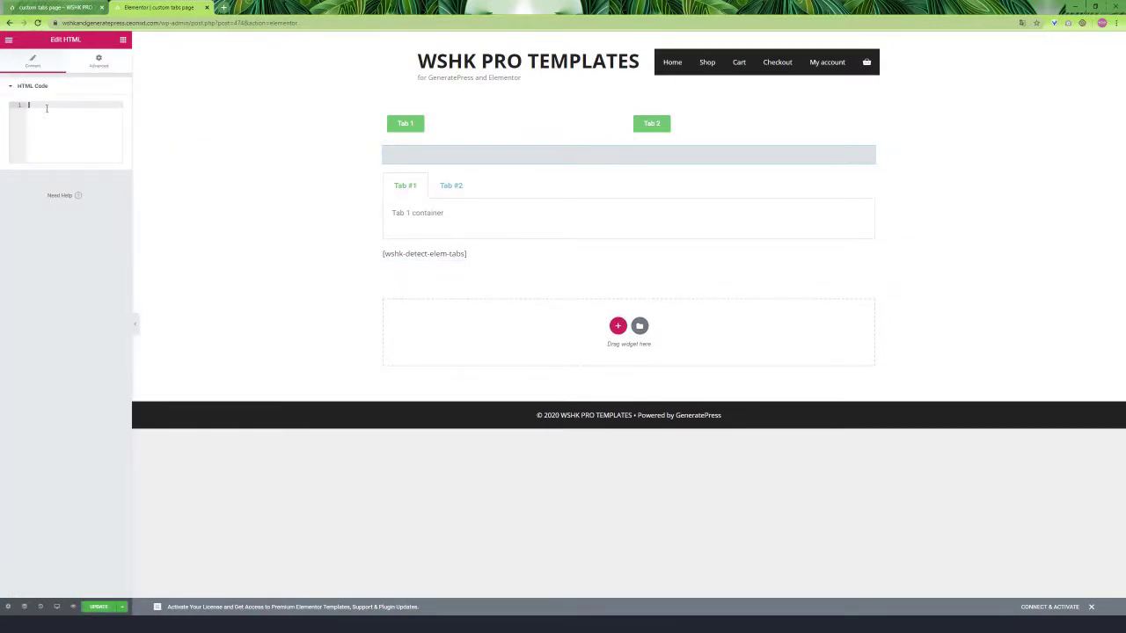
- Enter a style block in the HTML widget that sets div.elementor-tabs-wrapper to display: none
{"action": "type", "text": "<style>"}
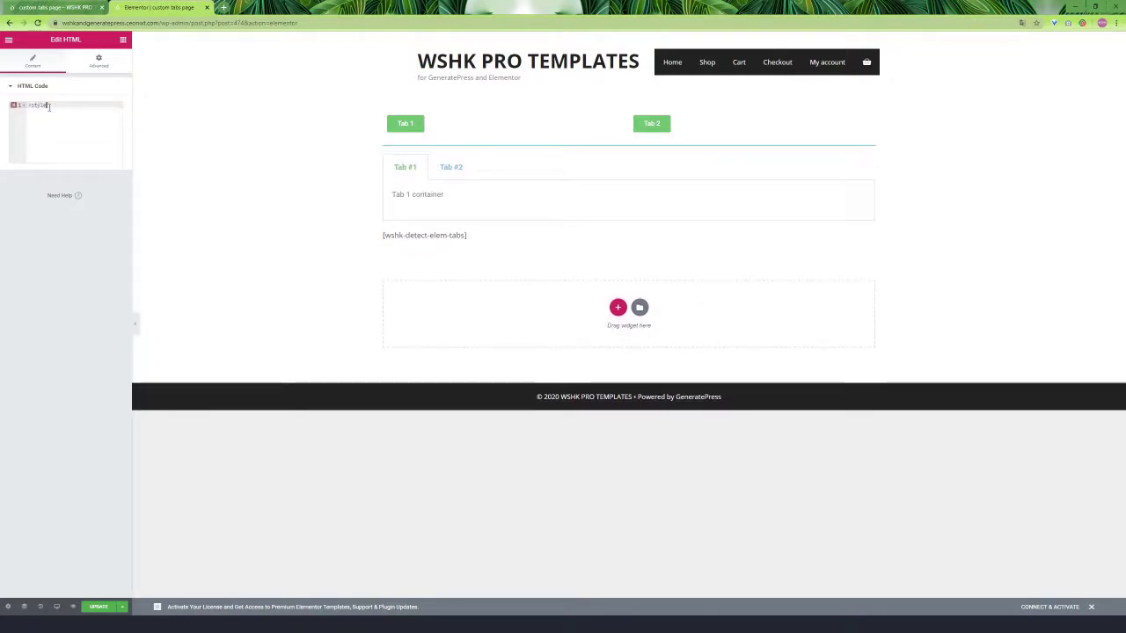
{"action": "key", "text": "Return"}
{"action": "type", "text": "div"}
{"action": "key", "text": "ctrl+v"}
{"action": "type", "text": "{"}
{"action": "key", "text": "Return"}
{"action": "type", "text": "display: "}
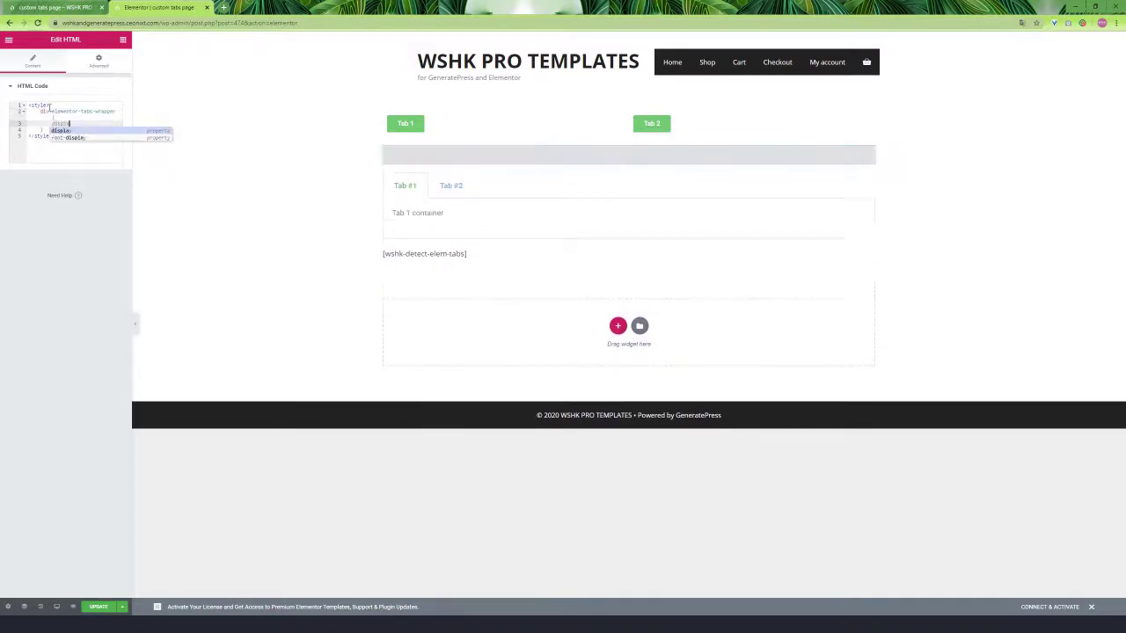
{"action": "type", "text": "none;"}
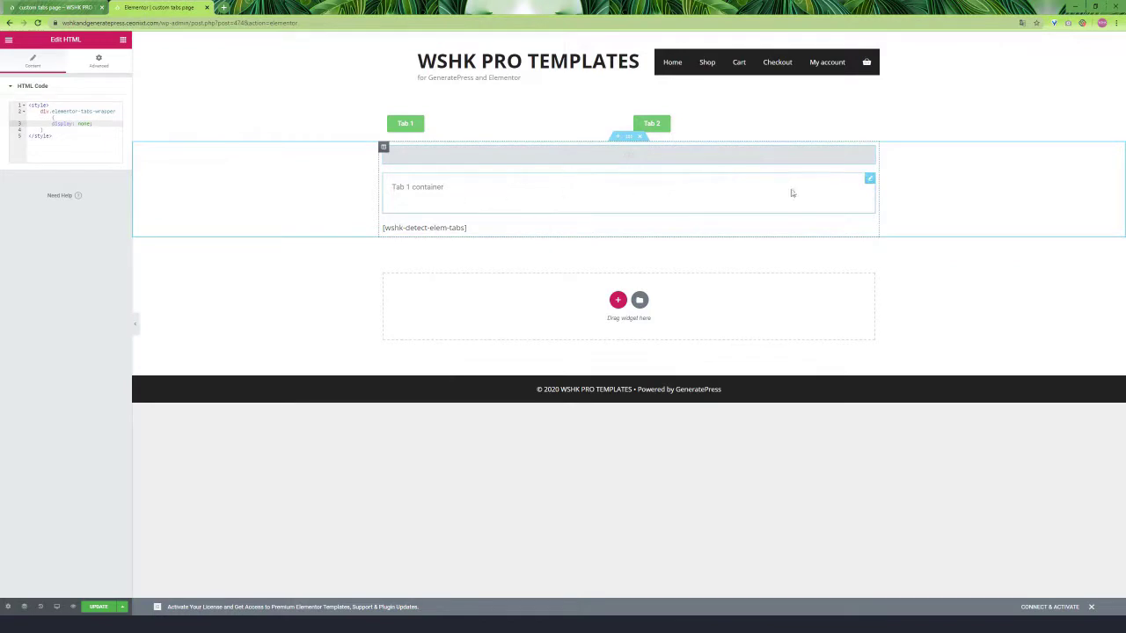
- Set the Tabs widget's border width to 0 and update the page
{"action": "right_click", "coordinate": [867, 182]}
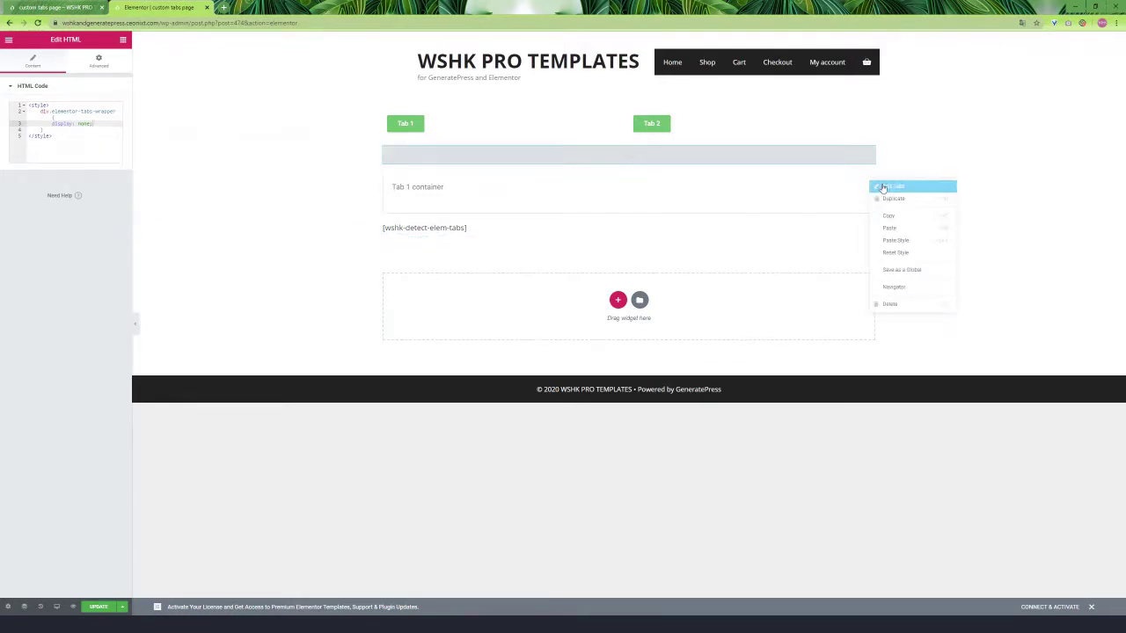
{"action": "left_click", "coordinate": [883, 186]}
{"action": "left_click", "coordinate": [69, 71]}
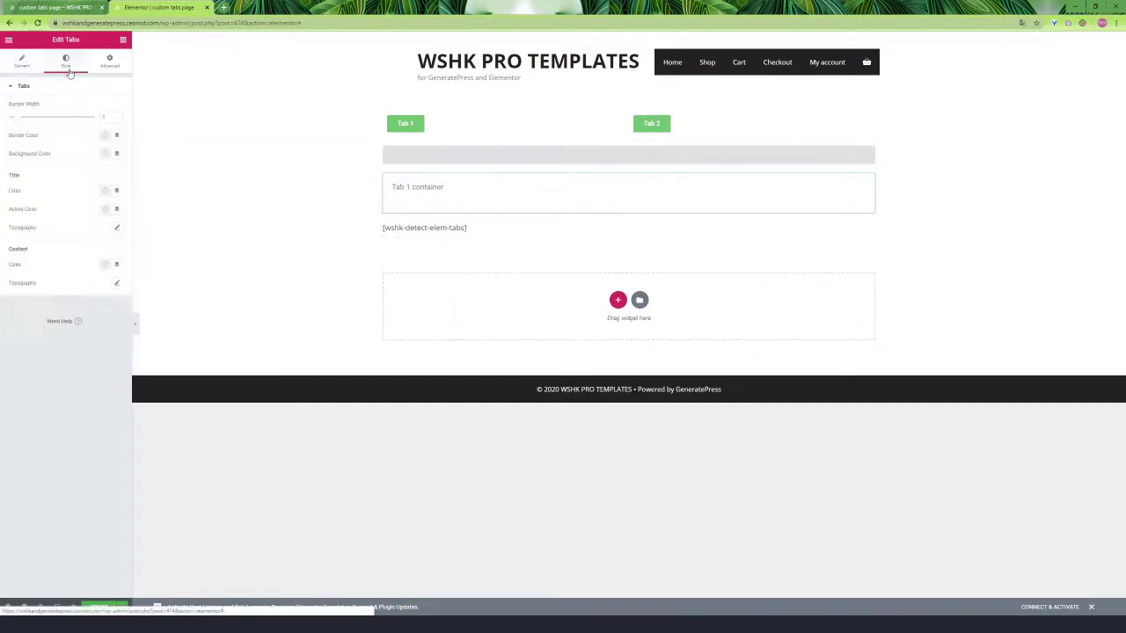
{"action": "left_click_drag", "start_coordinate": [13, 118], "coordinate": [6, 121]}
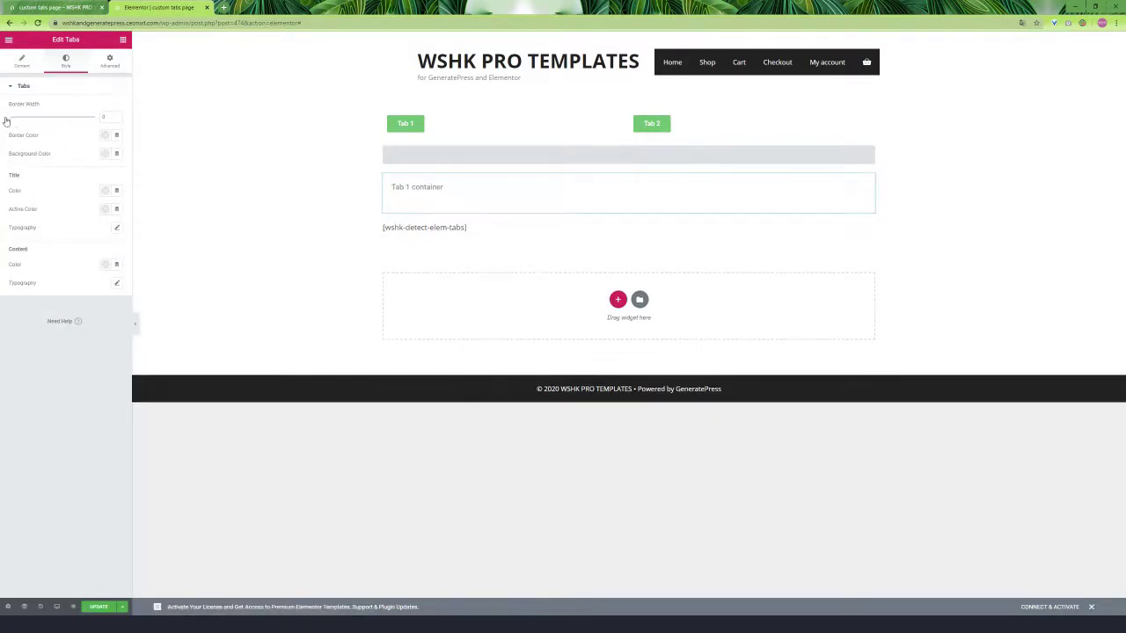
{"action": "left_click", "coordinate": [97, 608]}
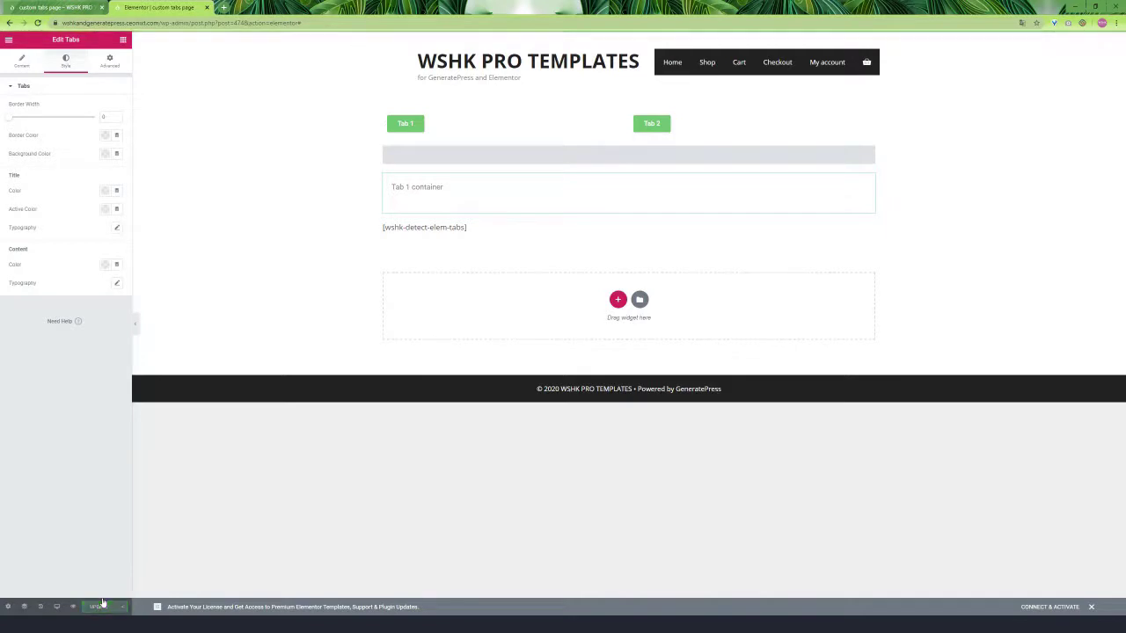
- View the updated live page and test switching the tab content with the "Tab 2" and "Tab 1" buttons
{"action": "left_click", "coordinate": [8, 40]}
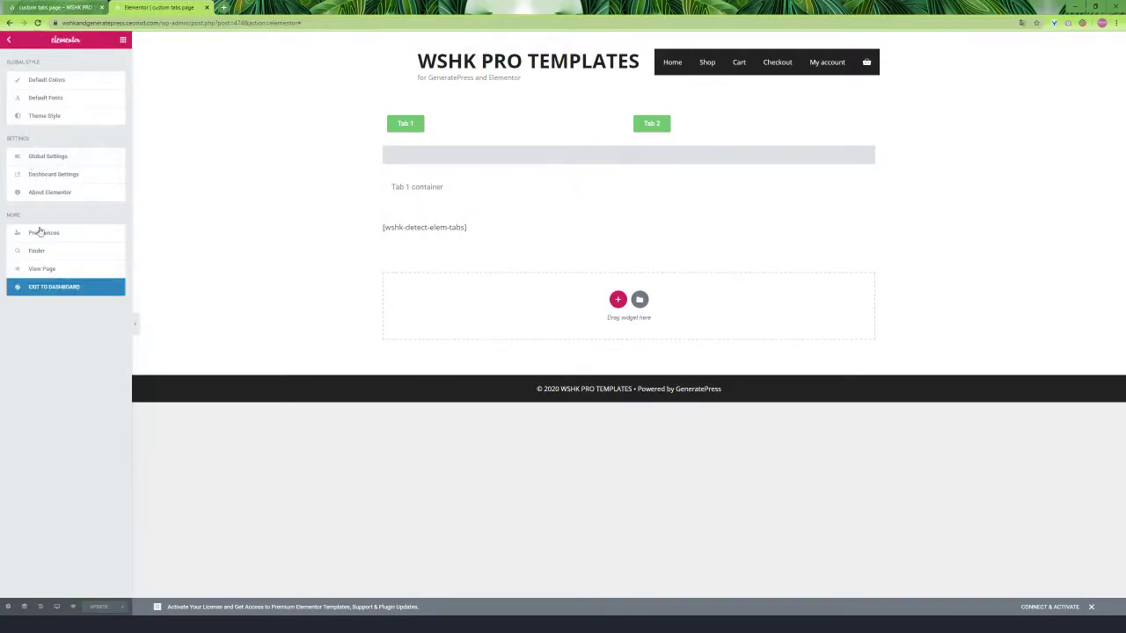
{"action": "left_click", "coordinate": [42, 270]}
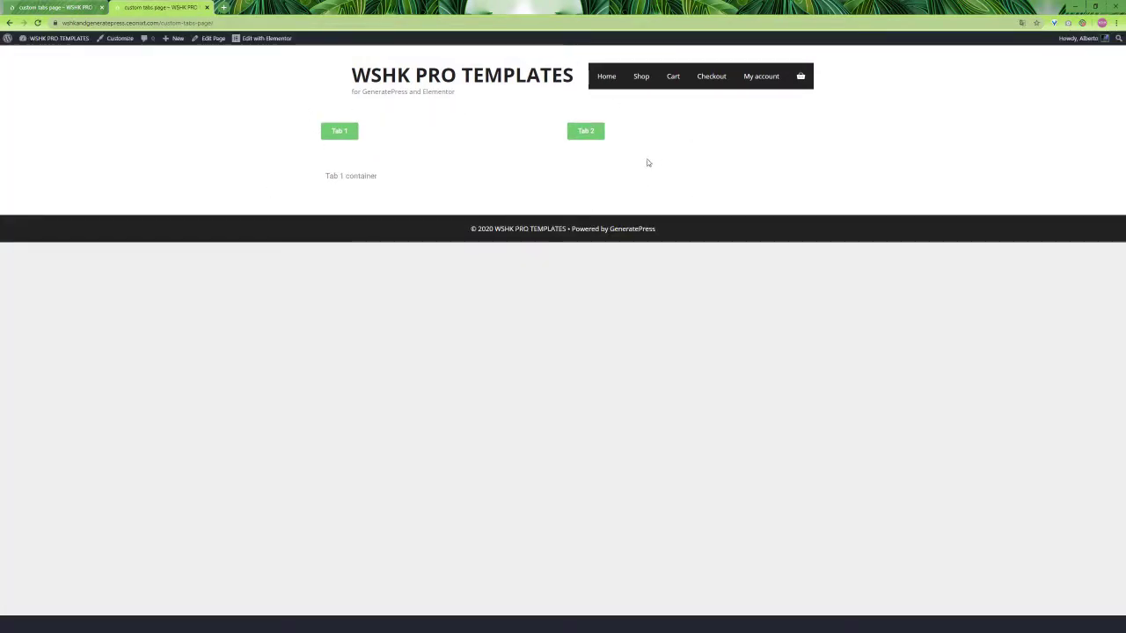
{"action": "left_click", "coordinate": [587, 132]}
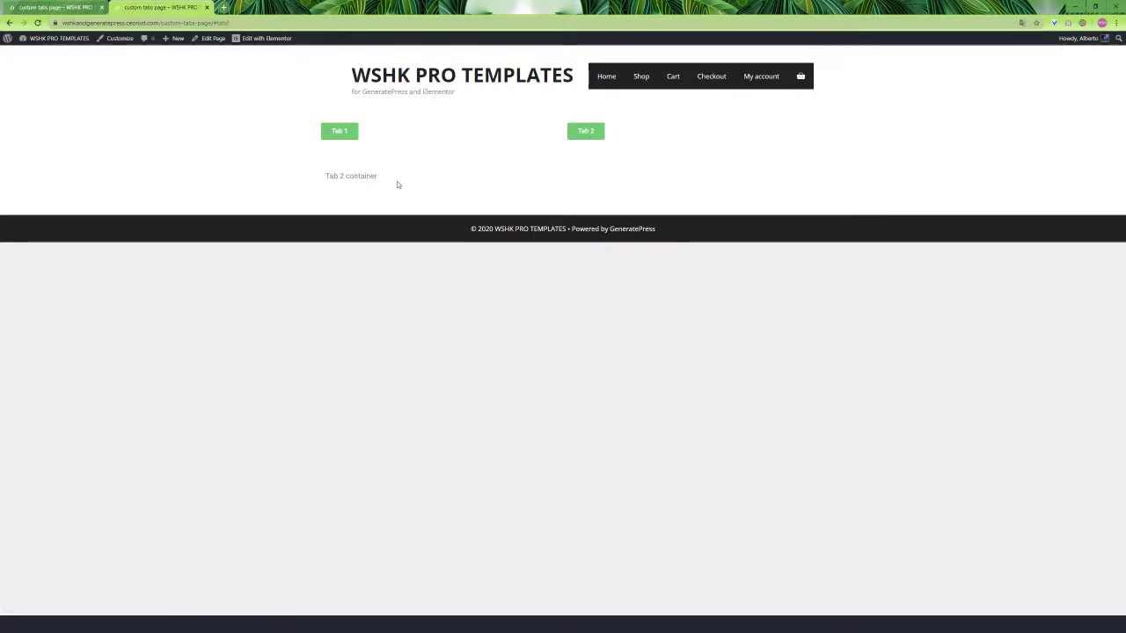
{"action": "left_click", "coordinate": [350, 132]}
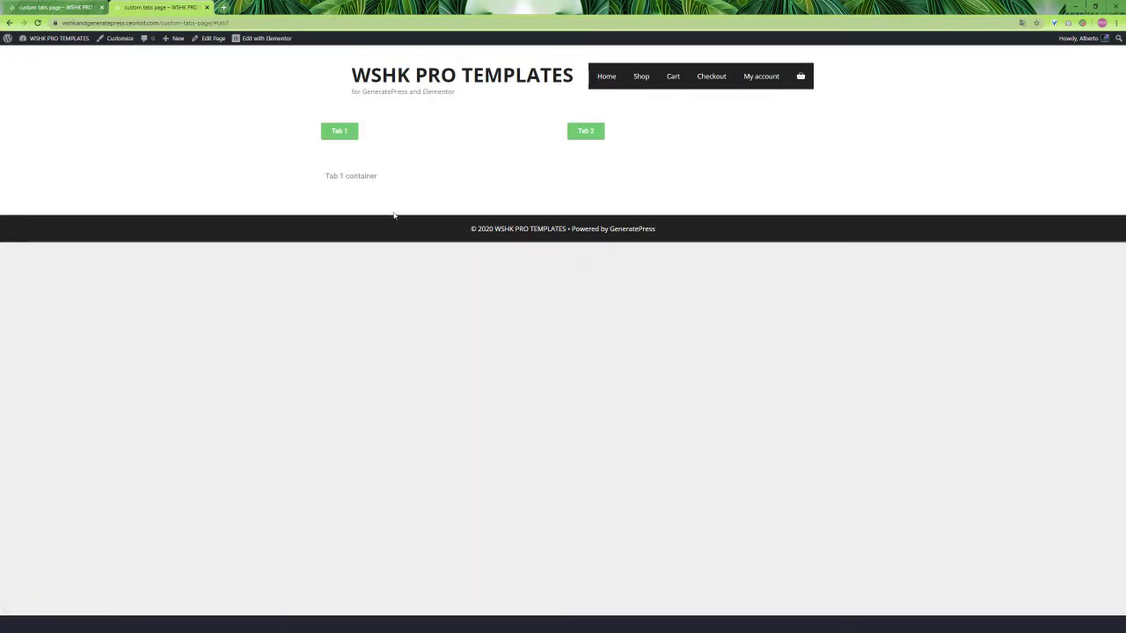
{"action": "left_click", "coordinate": [587, 132]}
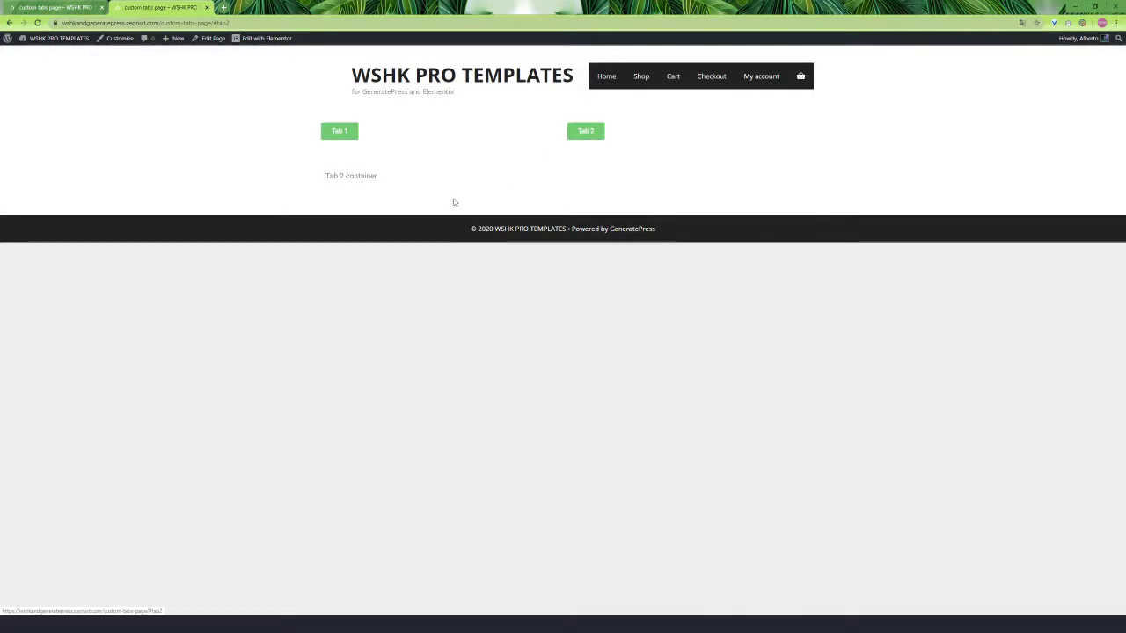